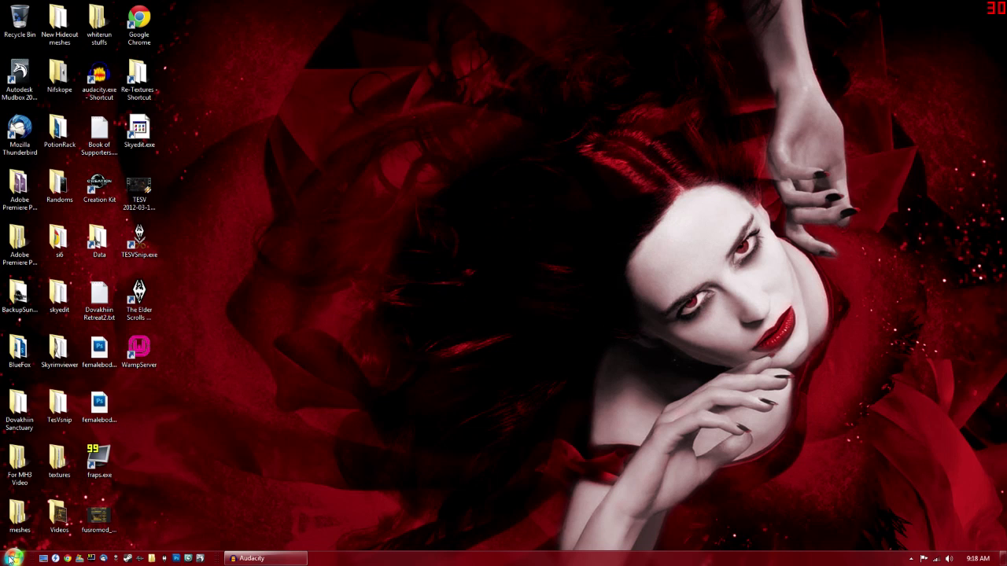
Open the Program Files (x86) folder on Local Disk (C:) in the file explorer
left_click(14, 555)
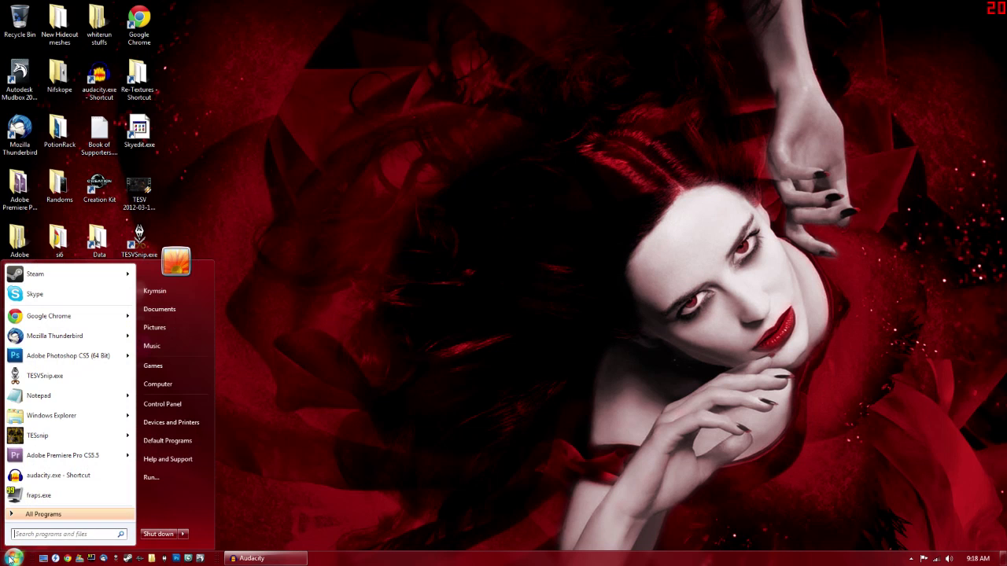
left_click(158, 384)
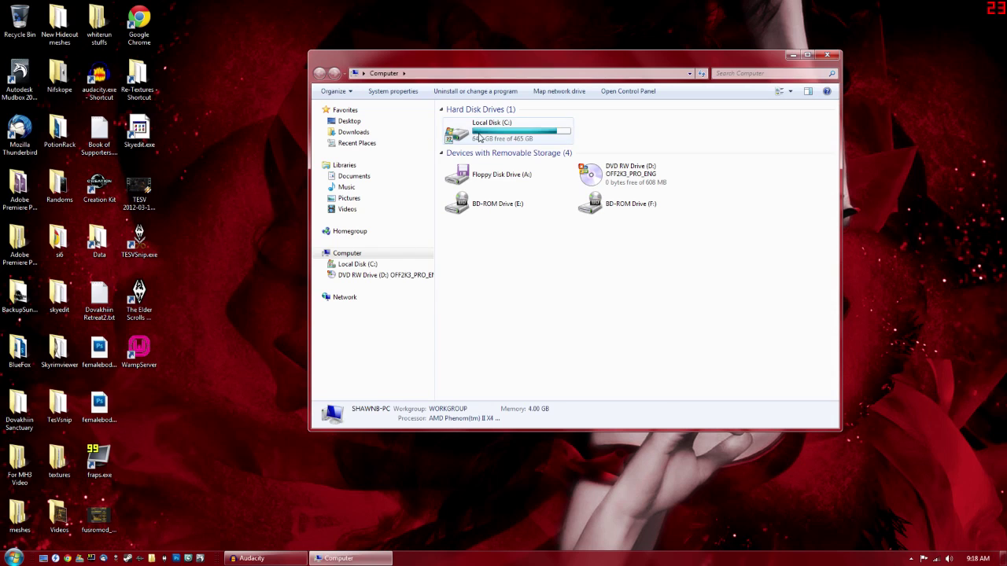
left_click(480, 138)
double_click(478, 136)
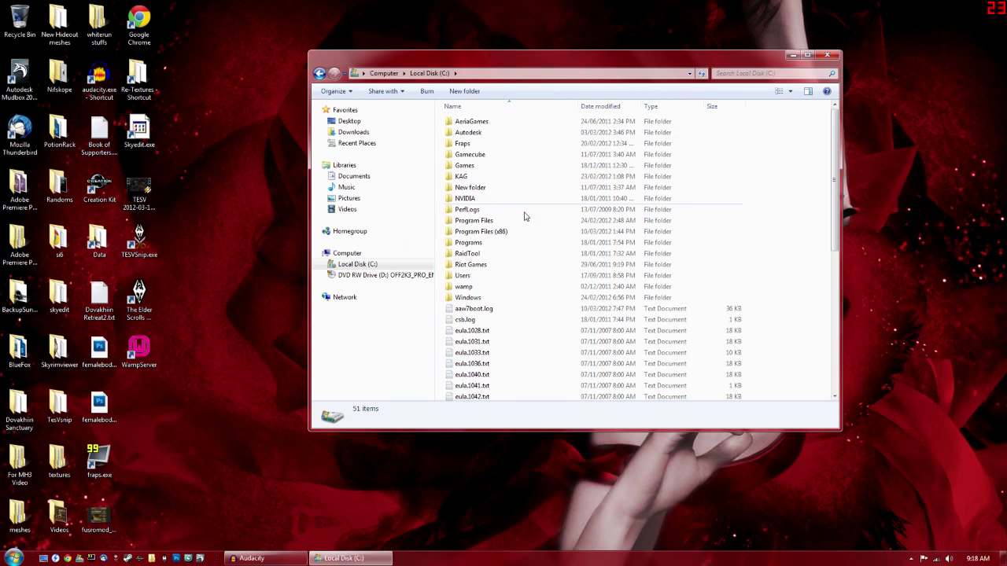
double_click(477, 232)
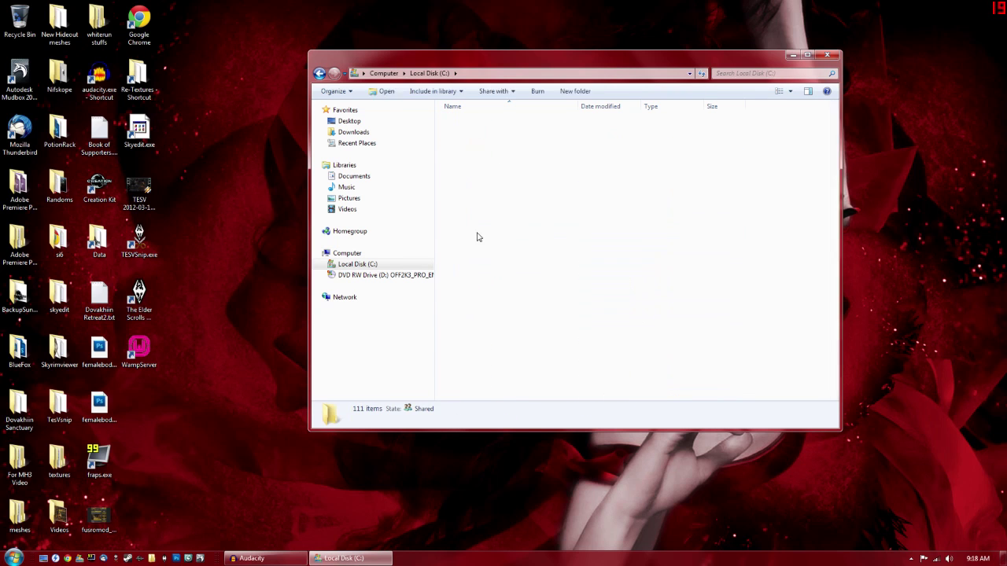
left_click(481, 233)
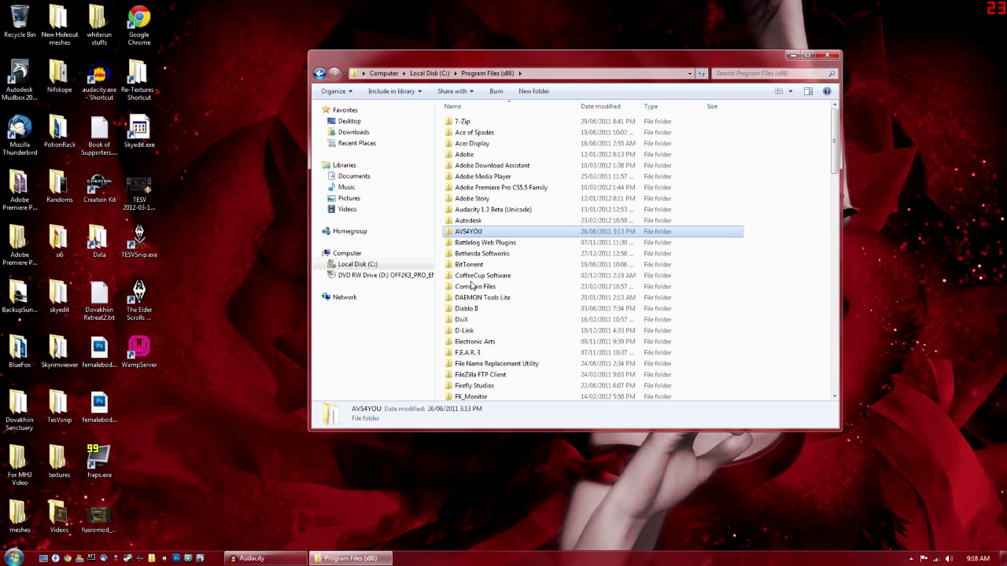
Go into Steam\steamapps\common\skyrim and open its Data folder
key("s")
double_click(466, 186)
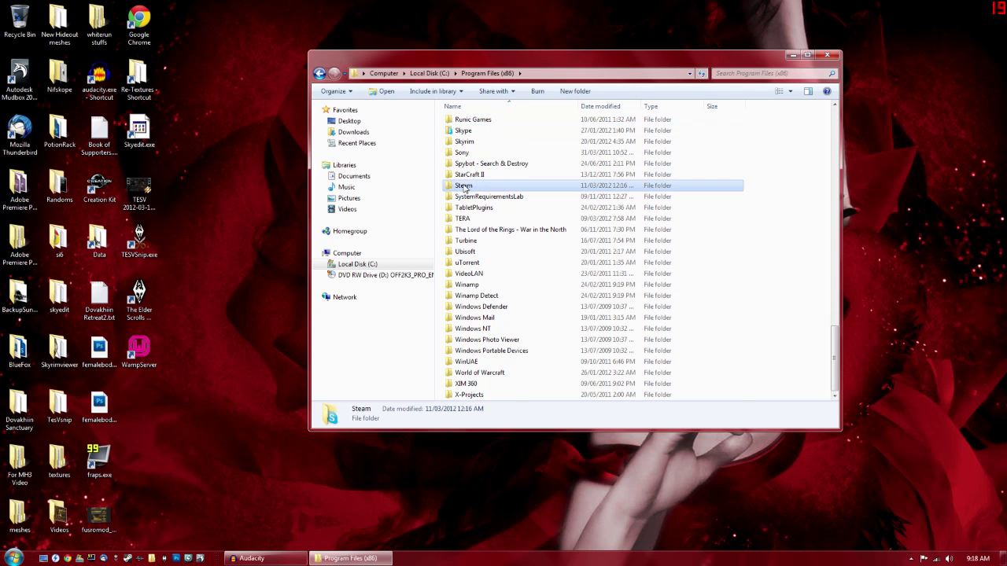
double_click(464, 253)
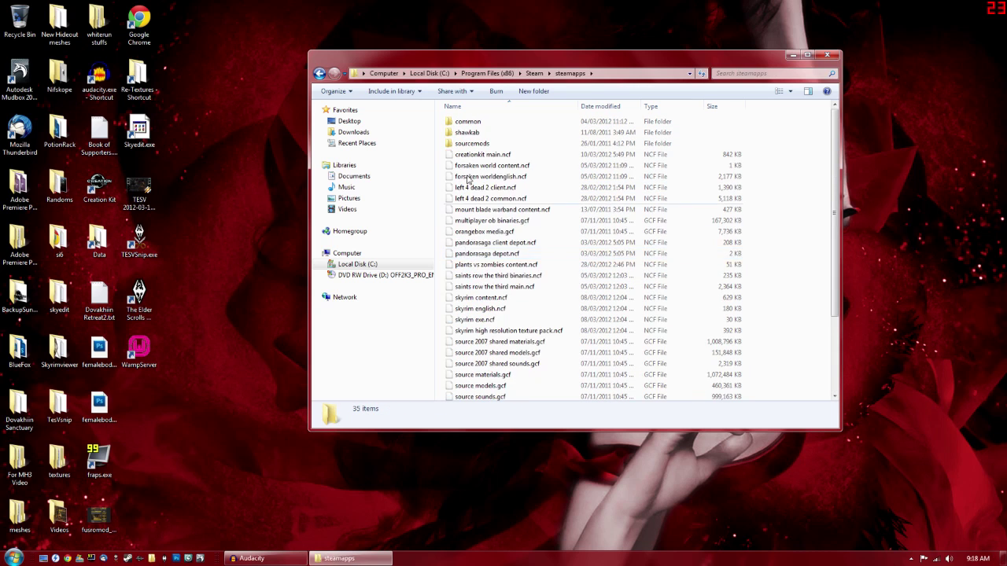
double_click(469, 122)
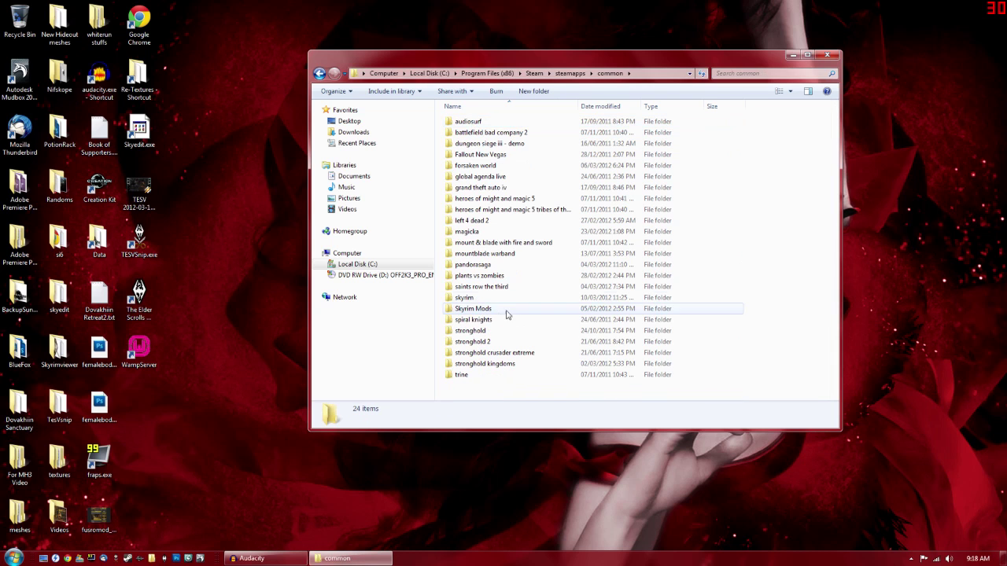
double_click(465, 298)
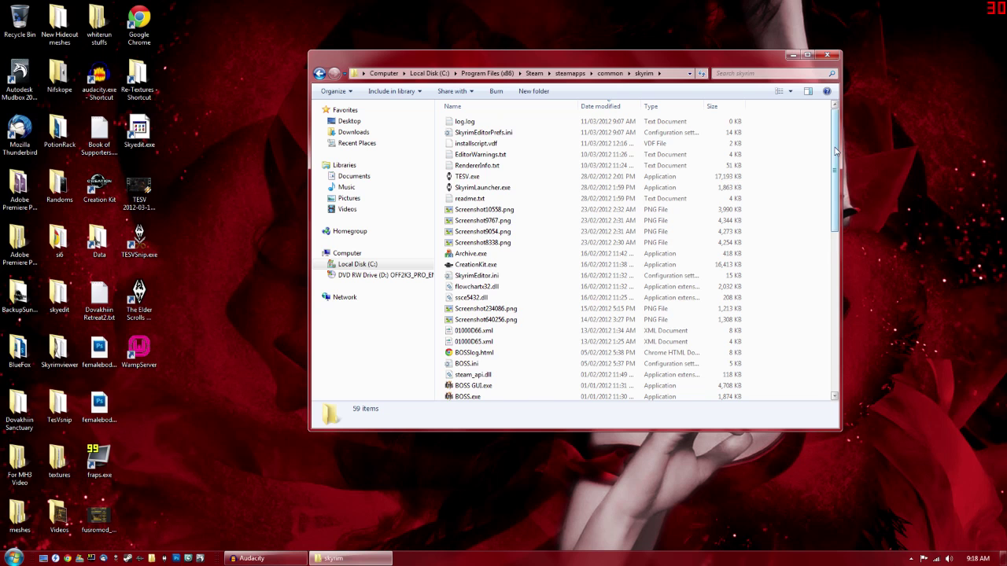
left_click_drag(839, 150, 811, 295)
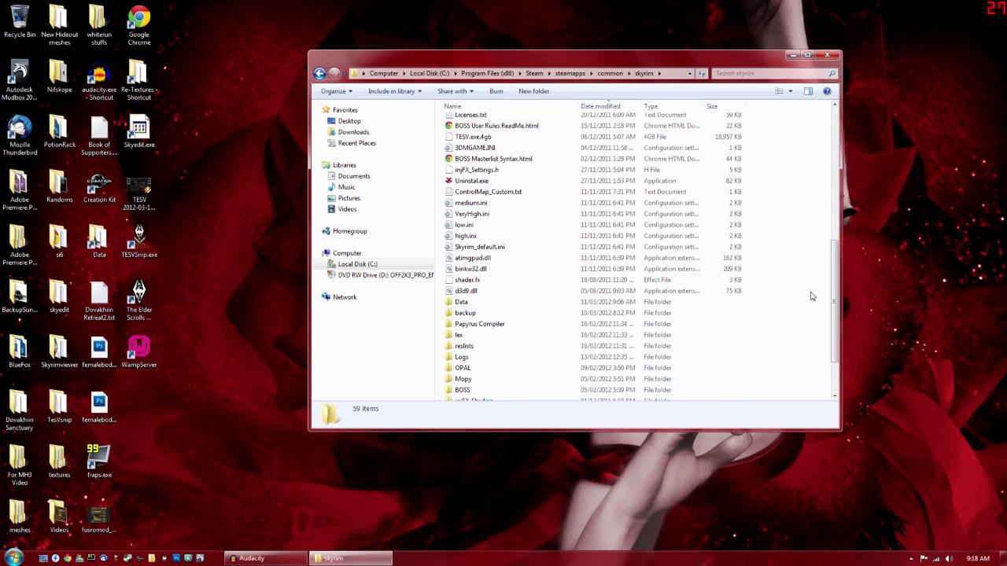
double_click(473, 306)
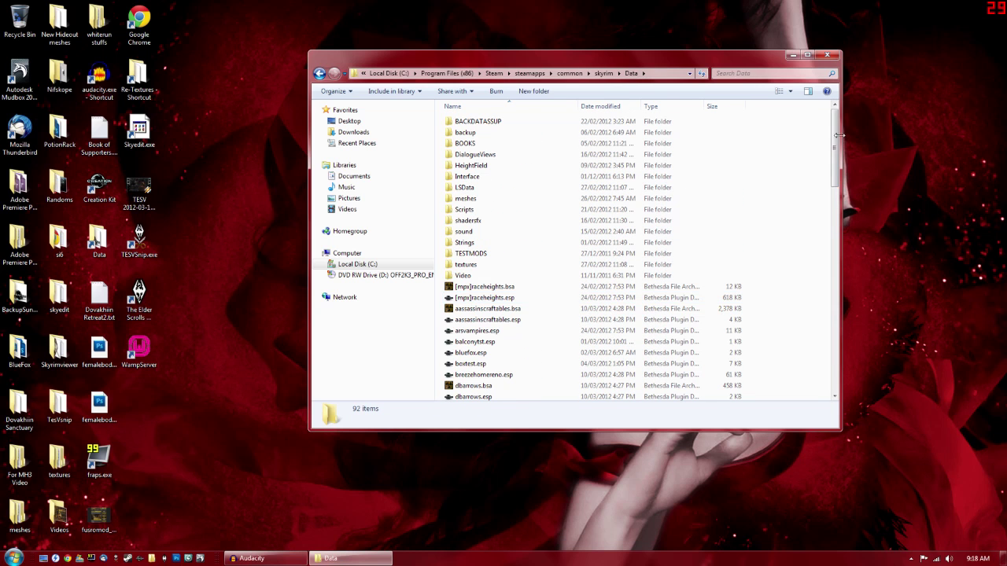
Open Skyrim - Textures.bsa in BSA Browser with Fallout 3 as the game selection
left_click_drag(834, 144, 822, 329)
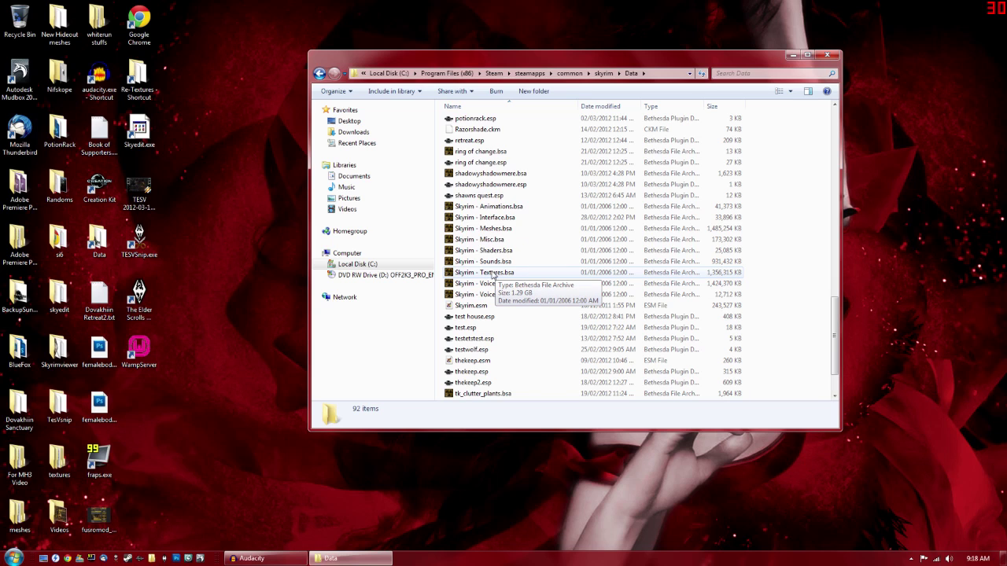
left_click(493, 273)
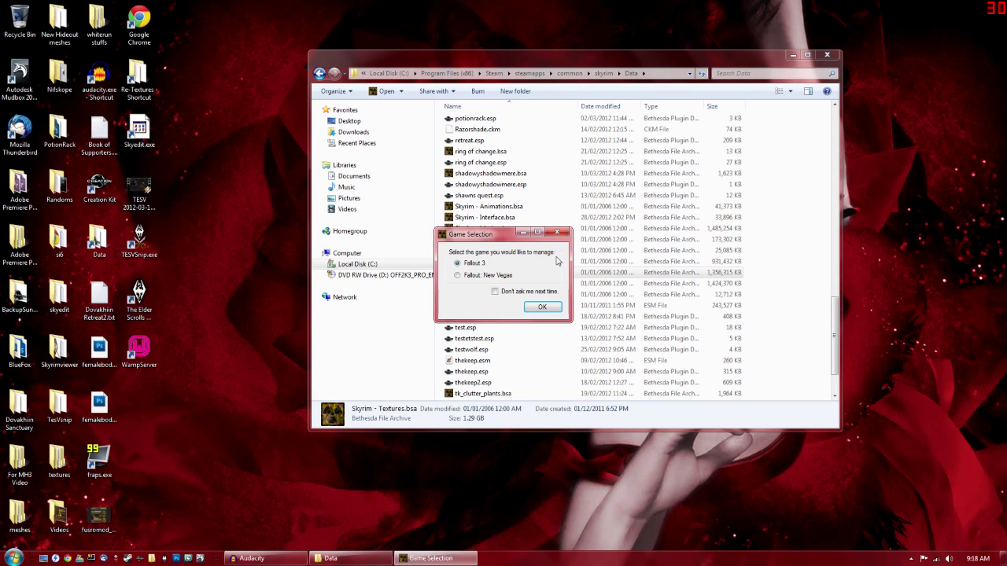
left_click(543, 307)
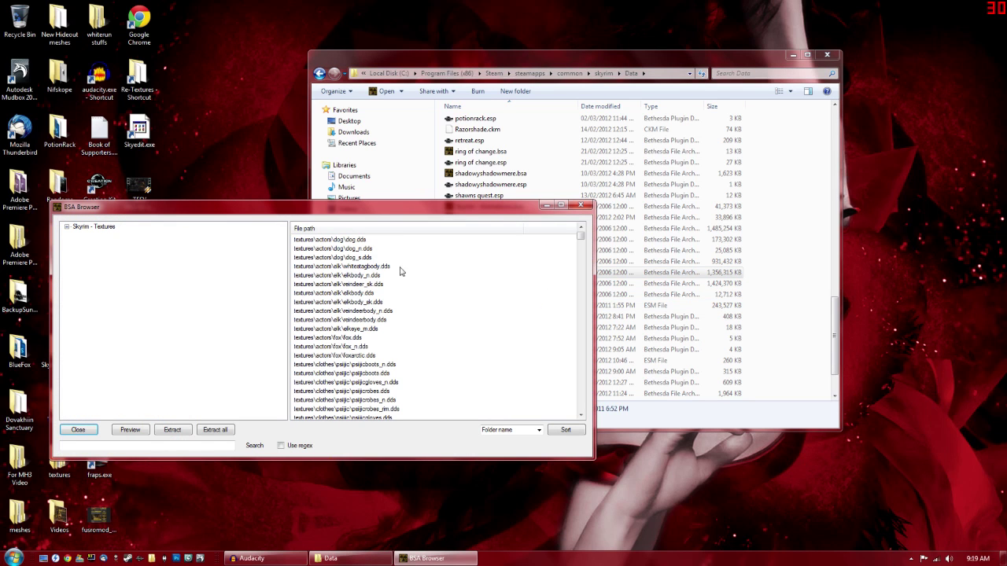
Expand the archive tree to textures, actors, character and list the character folder's files
left_click(66, 227)
left_click(78, 236)
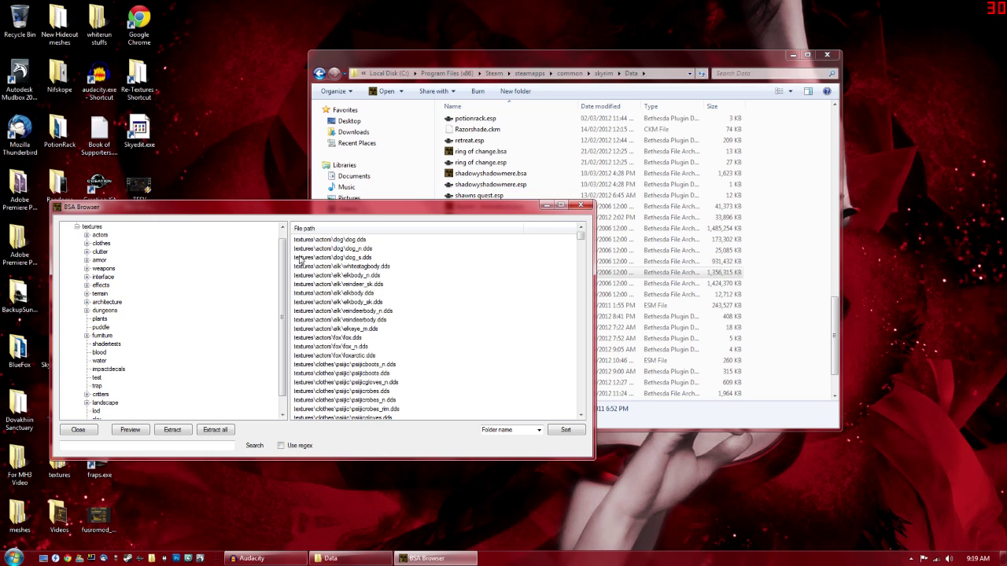
left_click_drag(281, 262, 281, 262)
left_click(86, 235)
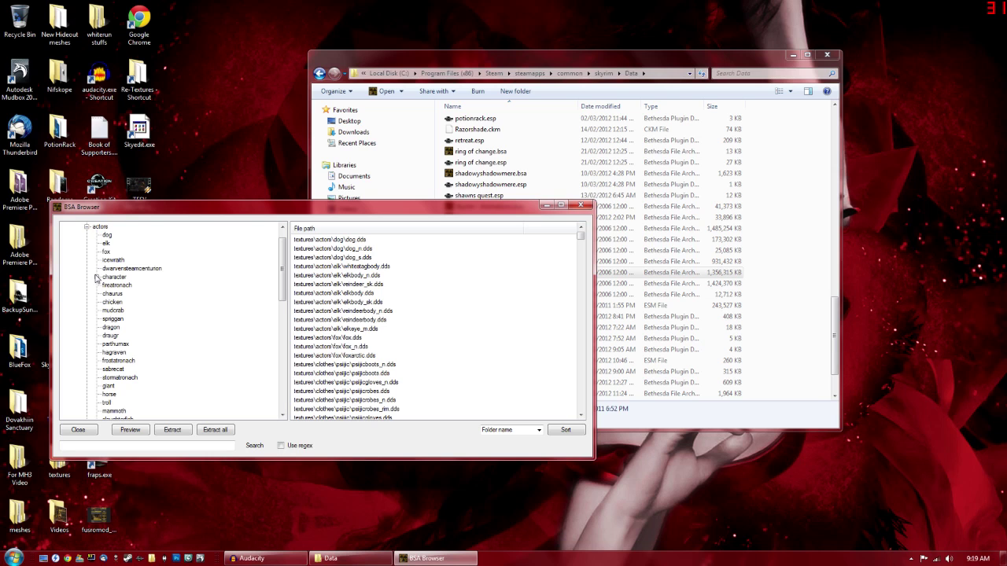
left_click(96, 278)
left_click(117, 227)
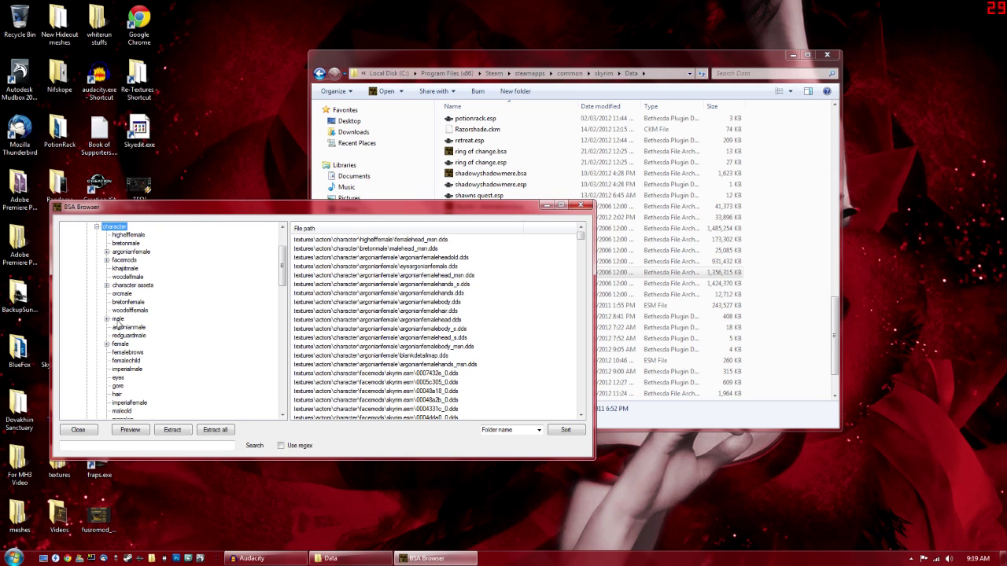
Search the archive for "warpaint" and look through the female head warpaint textures
left_click(63, 445)
type("warpaint")
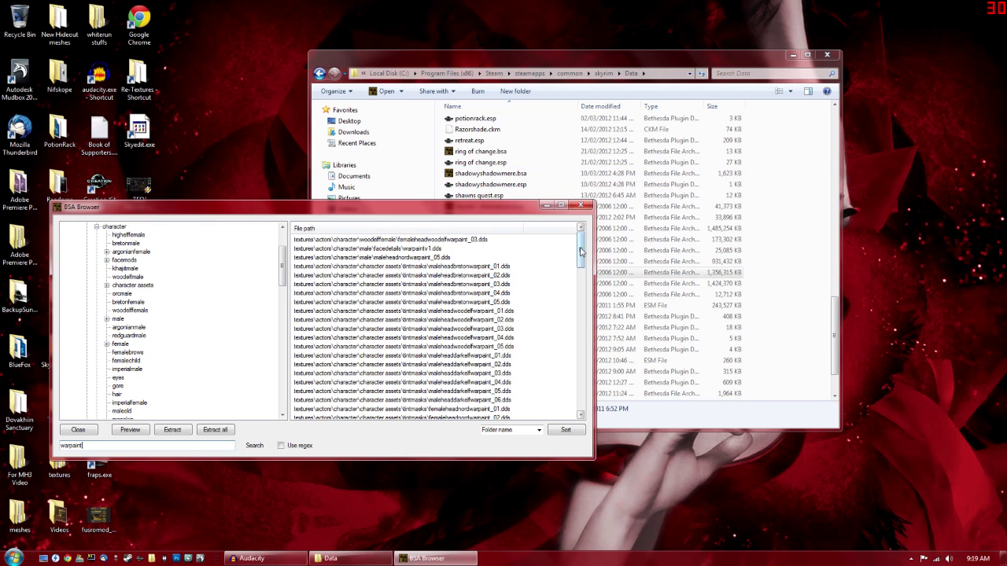
left_click_drag(582, 253, 575, 324)
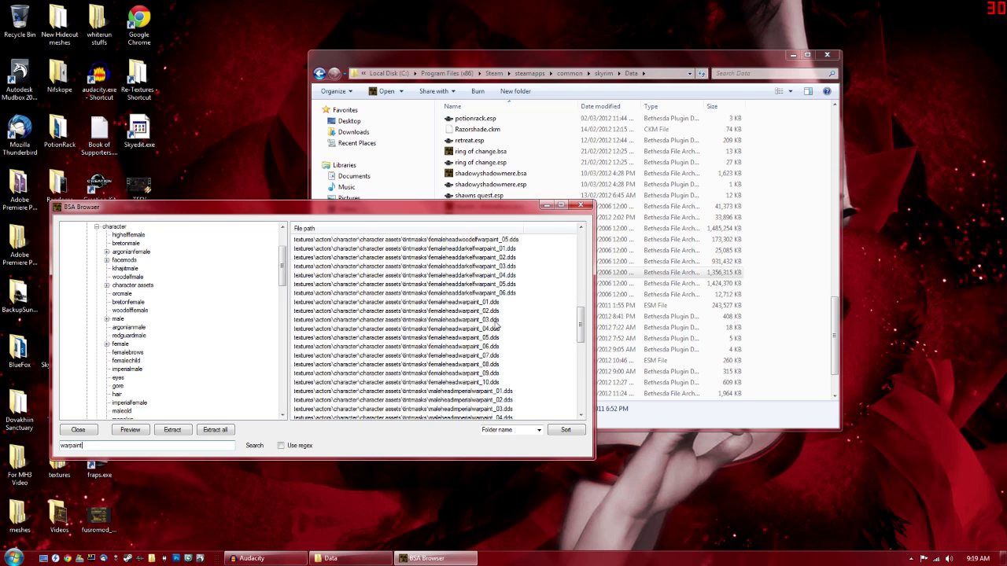
mouse_move(454, 306)
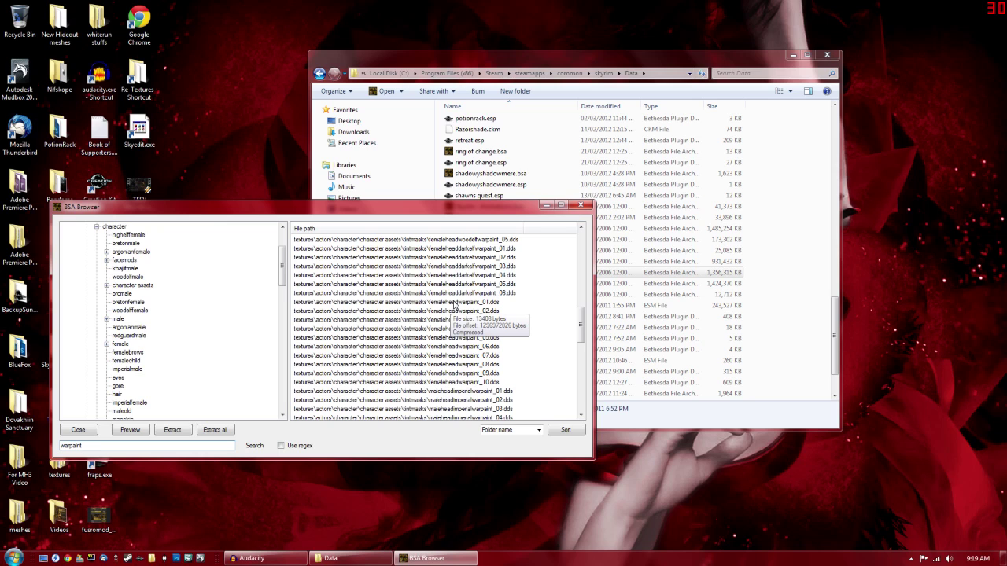
left_click_drag(580, 326, 580, 311)
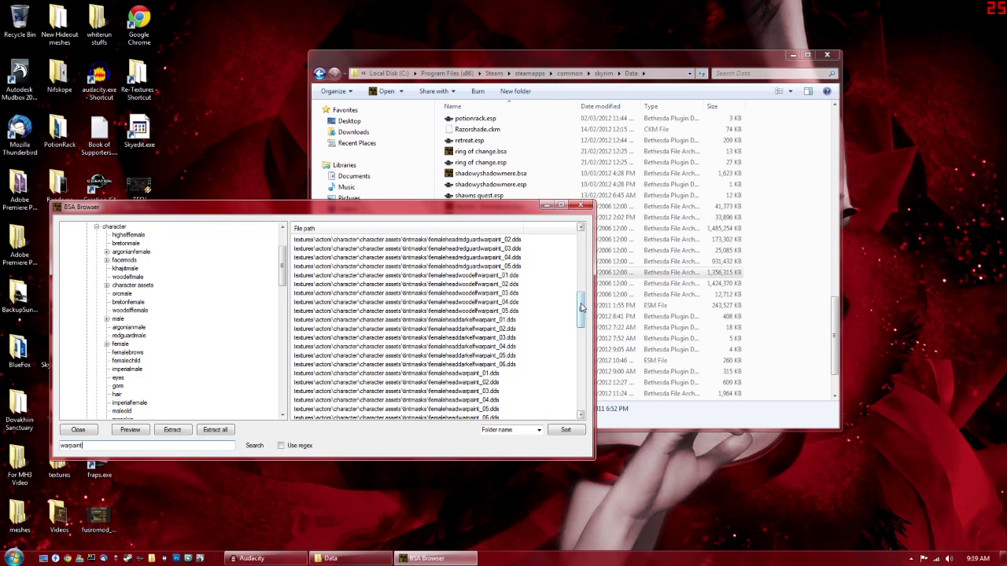
left_click(468, 279)
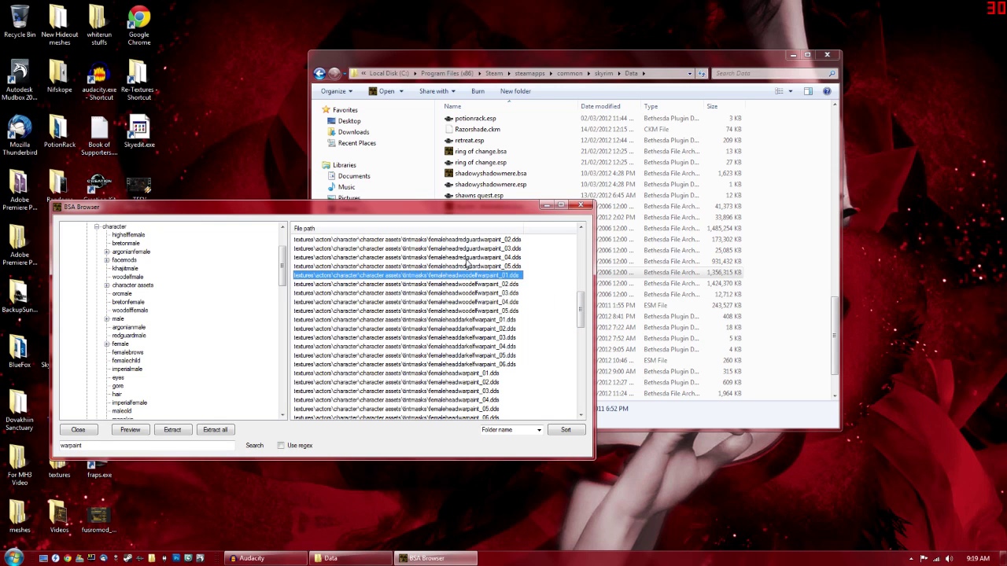
left_click_drag(581, 301, 583, 317)
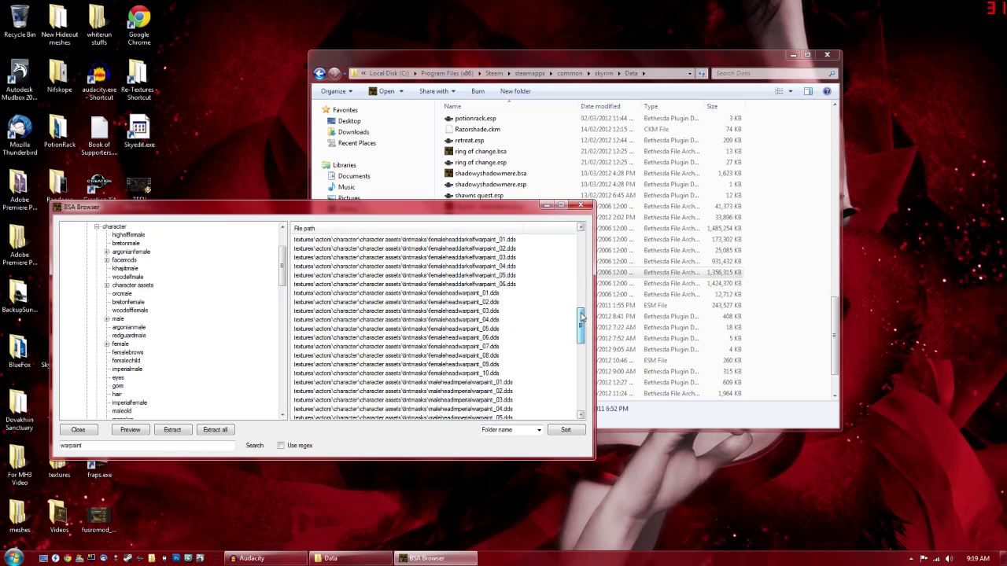
Extract femaleheadwarpaint_01.dds into the textures\actors\character\character assets\tintmasks folder
left_click(438, 293)
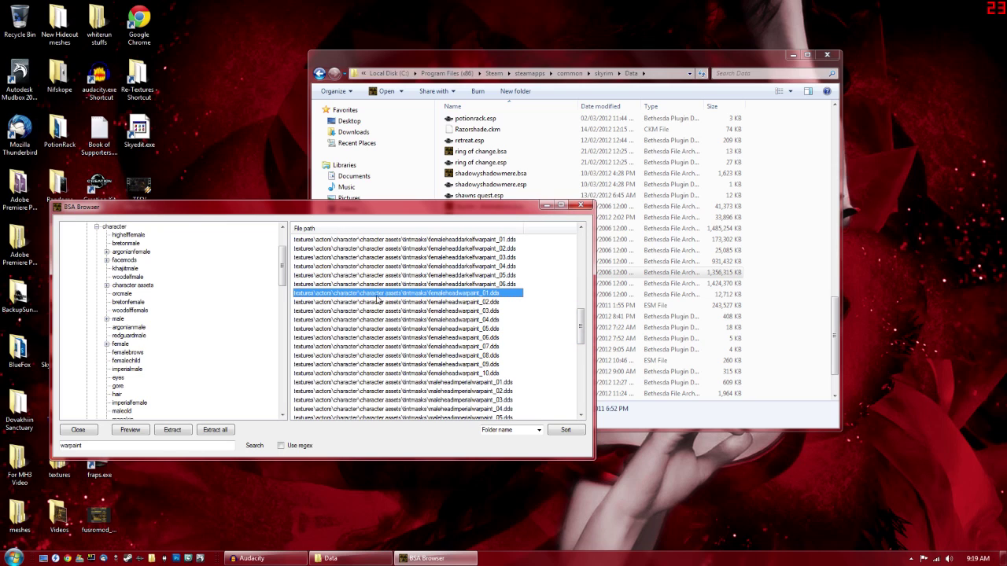
left_click(172, 429)
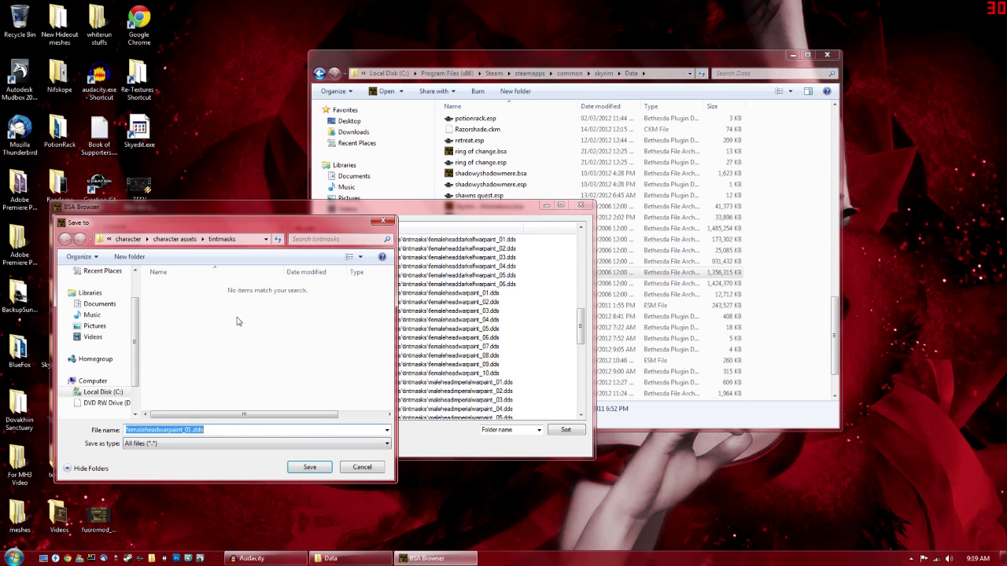
left_click(267, 240)
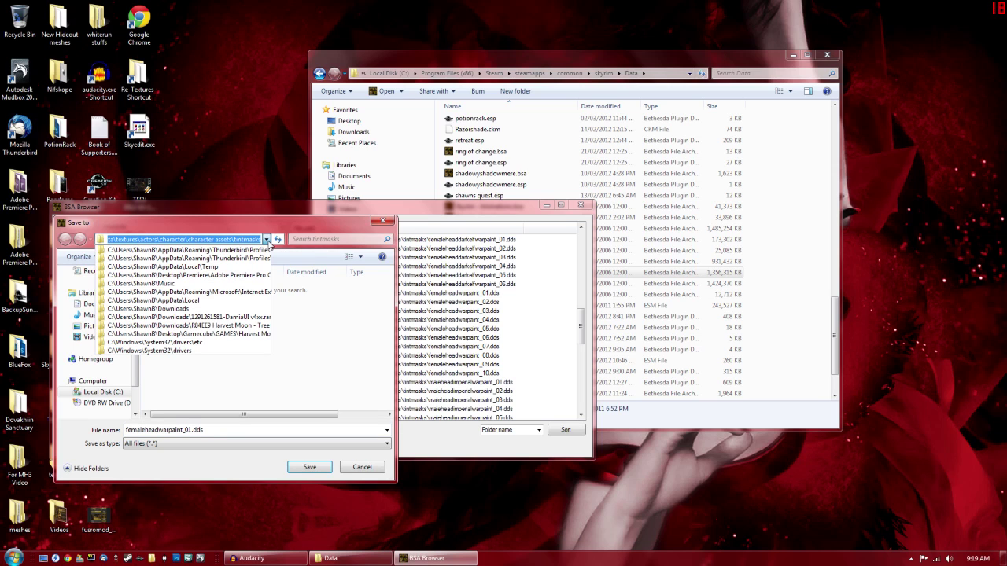
left_click(268, 240)
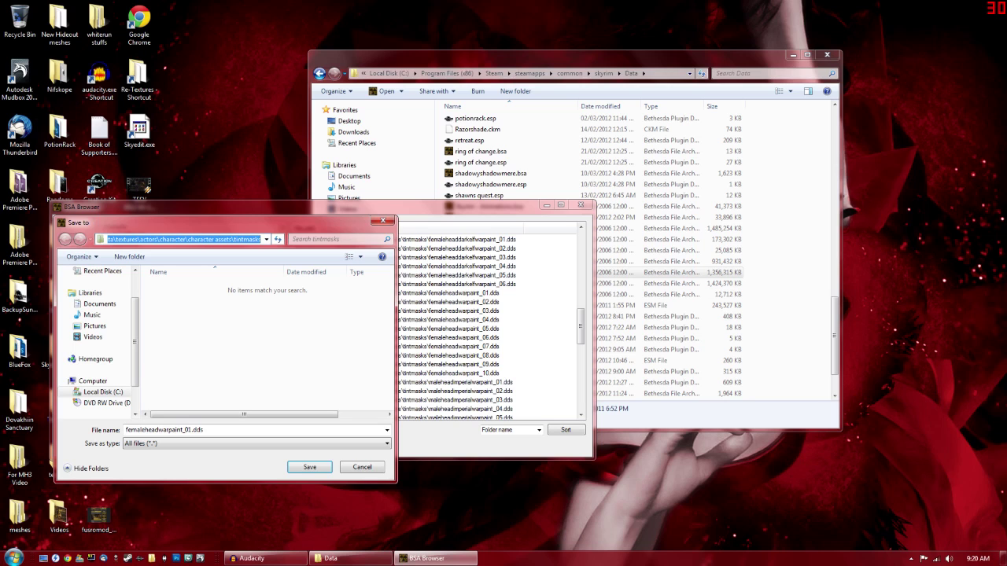
left_click(310, 468)
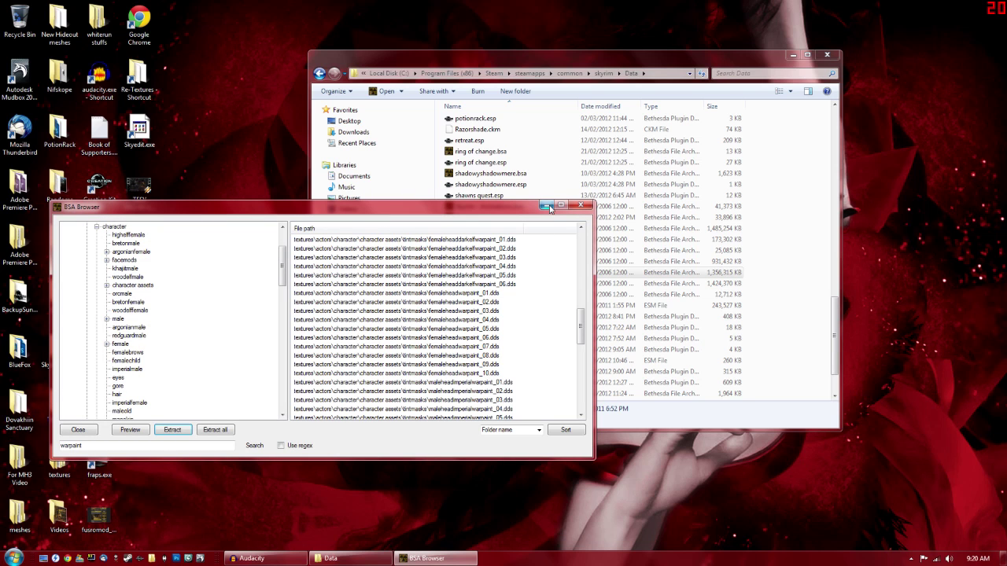
Minimise the archive browser and open the textures folder inside Skyrim's Data folder
left_click(545, 206)
left_click(792, 55)
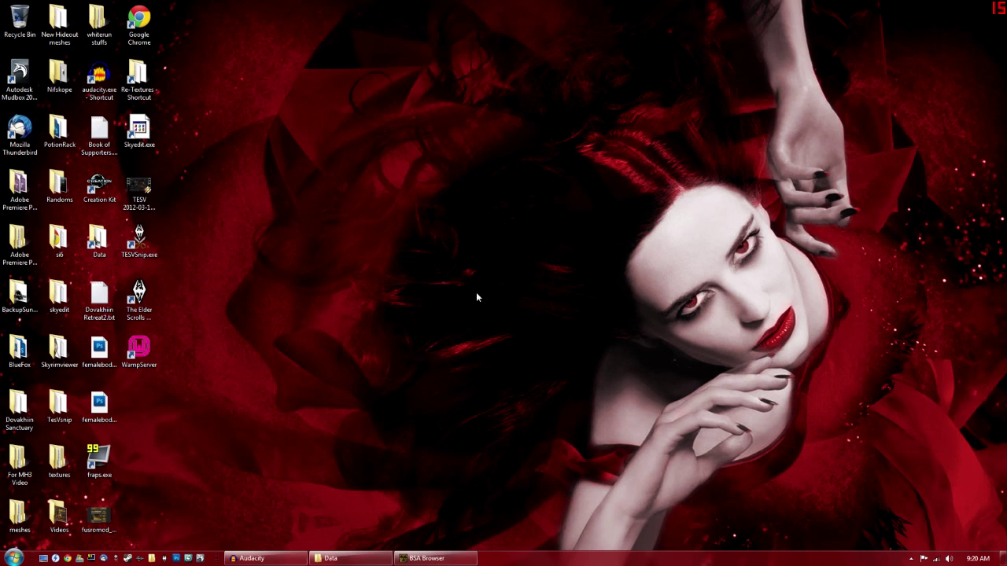
left_click(346, 558)
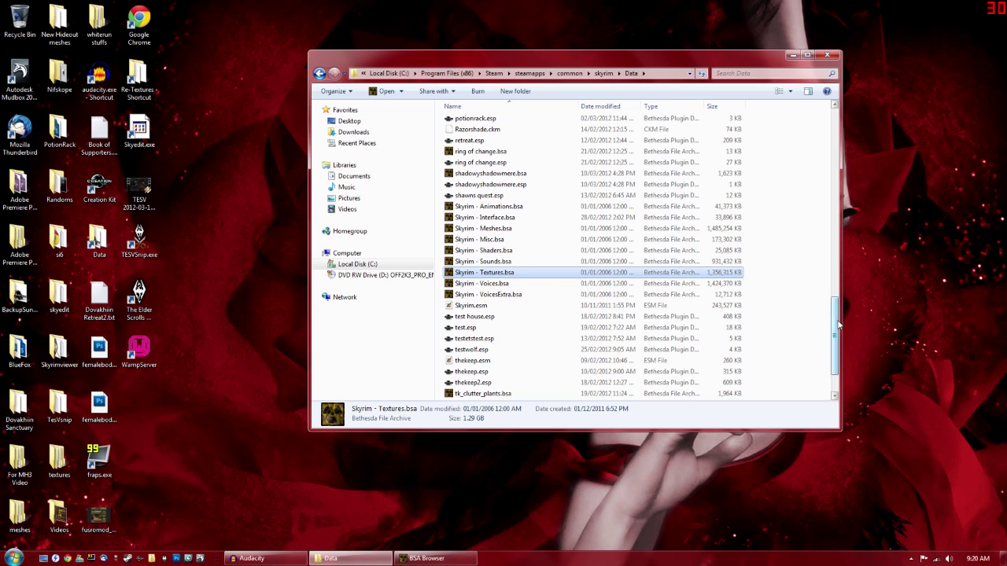
left_click_drag(835, 315, 846, 132)
double_click(466, 258)
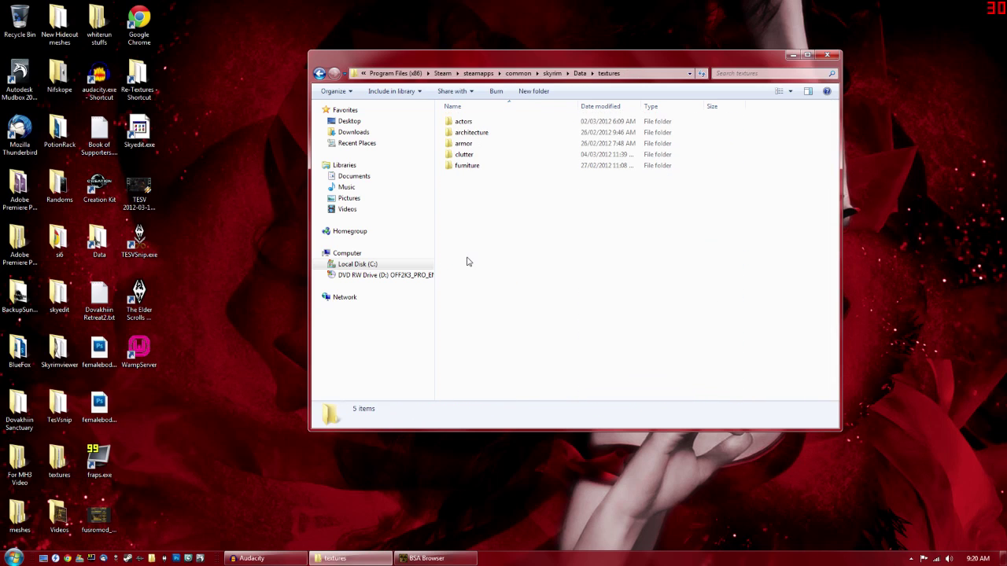
Browse to actors\character\character assets\tintmasks and open femaleheadwarpaint_01.dds in Photoshop using default sizes
double_click(468, 126)
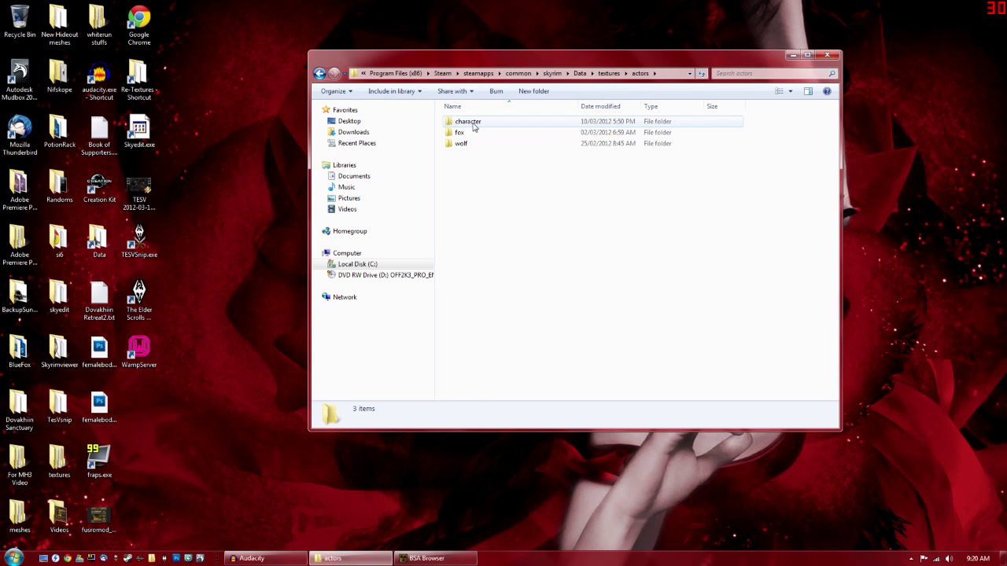
double_click(473, 126)
left_click(483, 126)
double_click(483, 126)
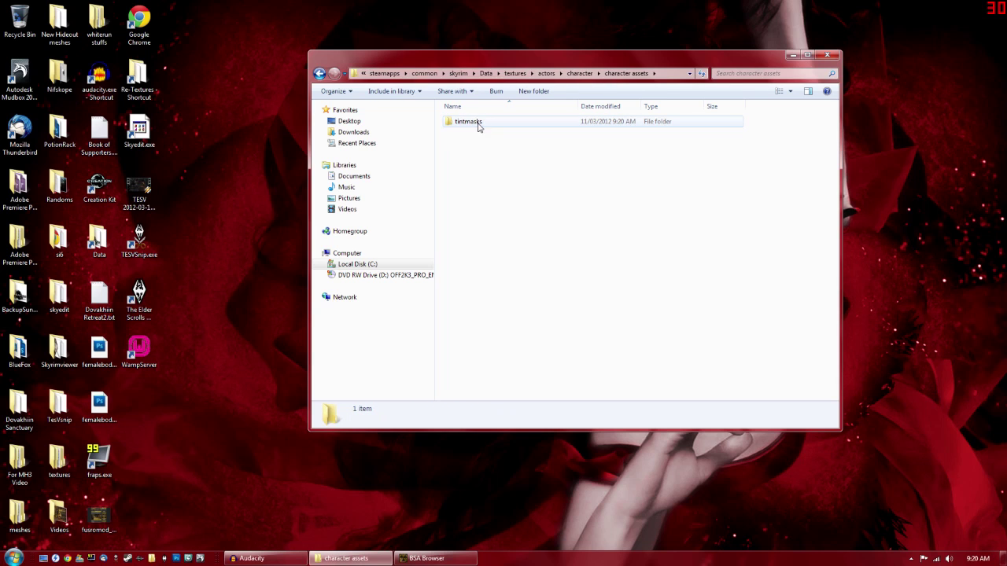
double_click(476, 126)
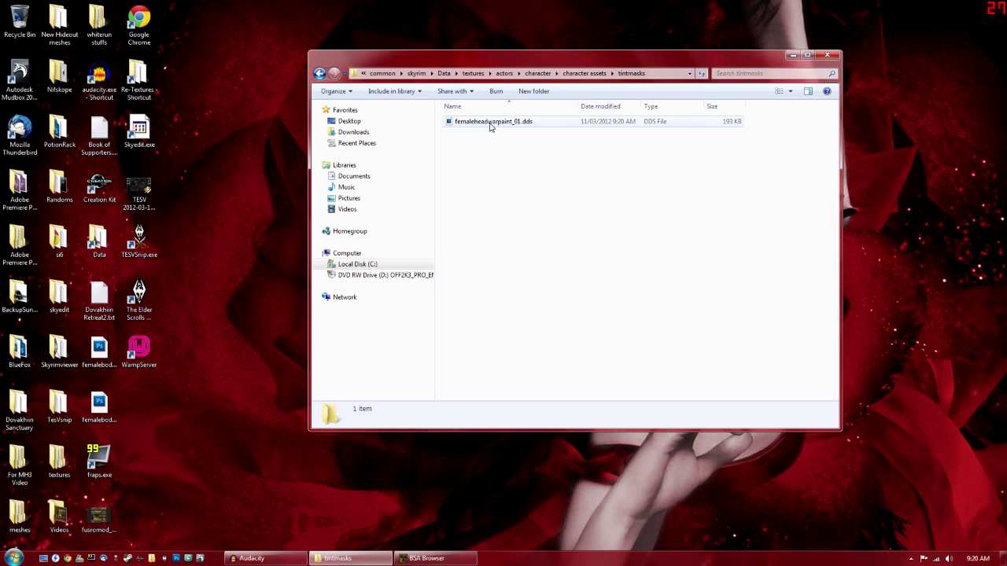
left_click(490, 125)
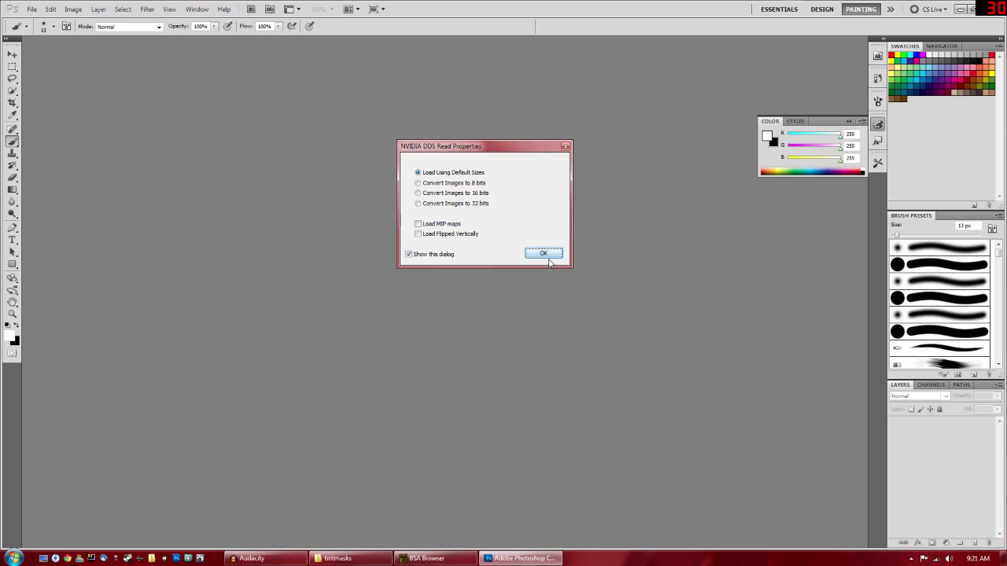
left_click(548, 255)
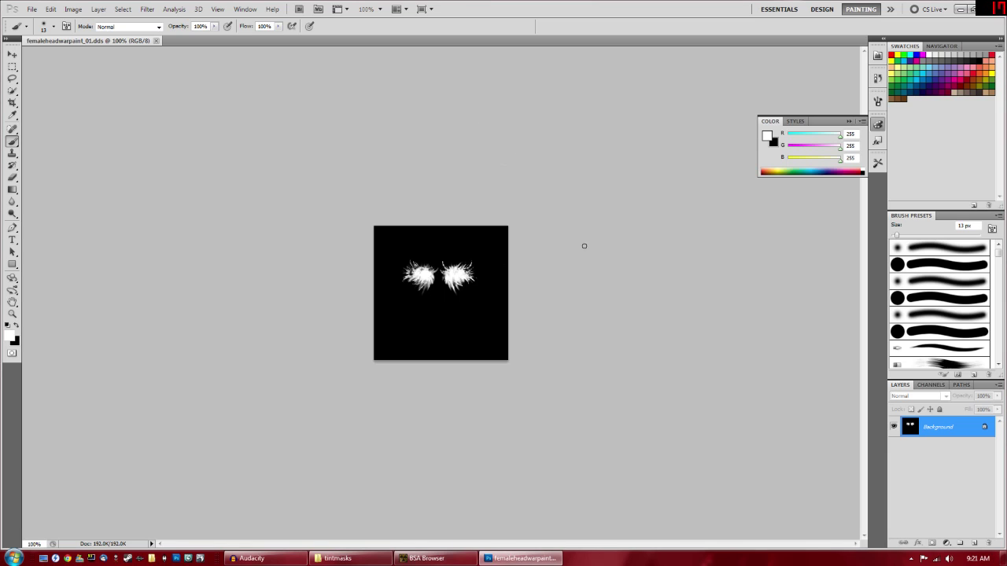
Paint freehand white 13 px brush strokes and loops over the eye warpaint on the Background layer
left_click(479, 244)
left_click(431, 288, "shift")
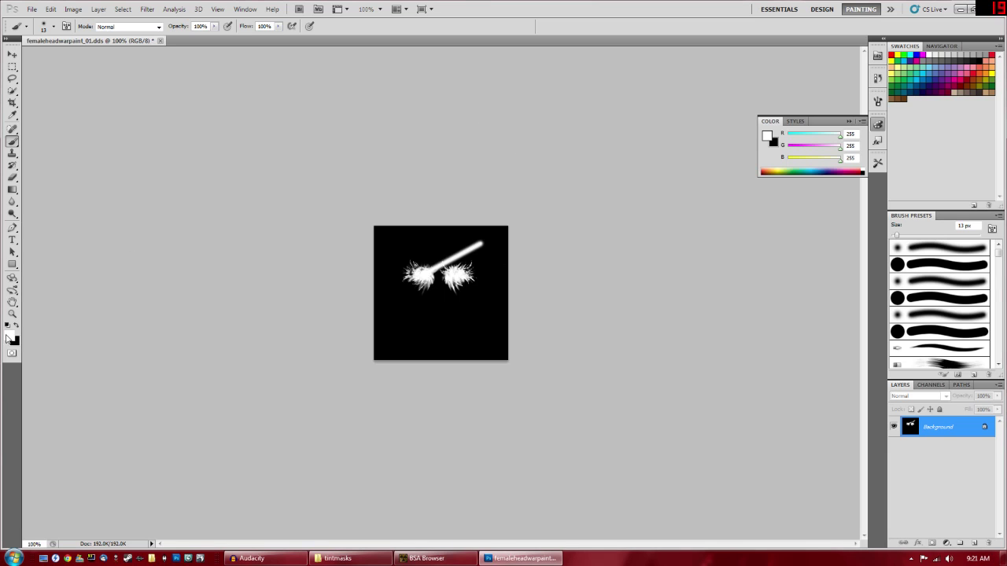
mouse_move(468, 256)
left_mouse_down()
mouse_move(417, 307)
mouse_move(437, 271)
mouse_move(433, 283)
left_mouse_up()
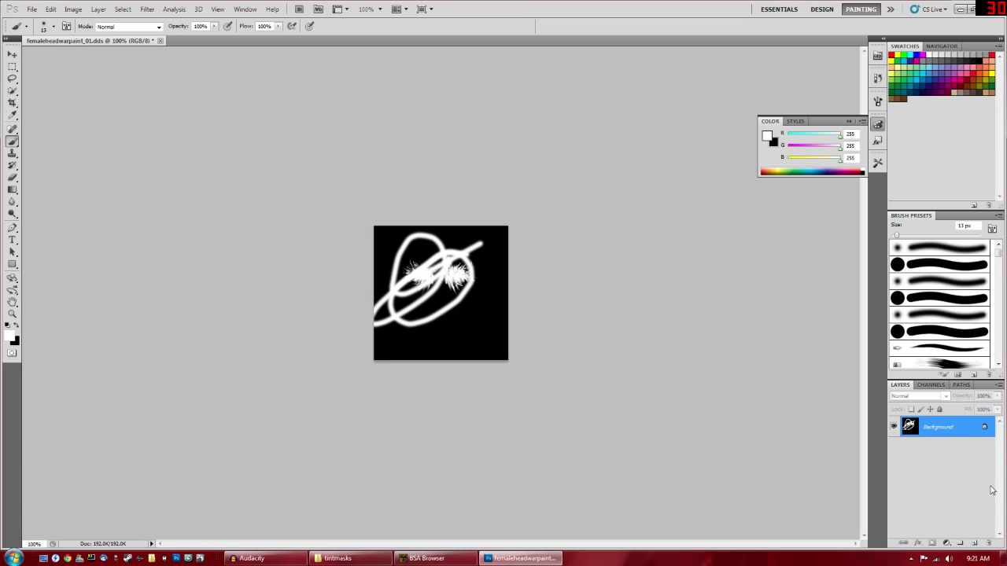
Add a new layer, paint white freehand strokes on it and lower its opacity to 32%
left_click(975, 543)
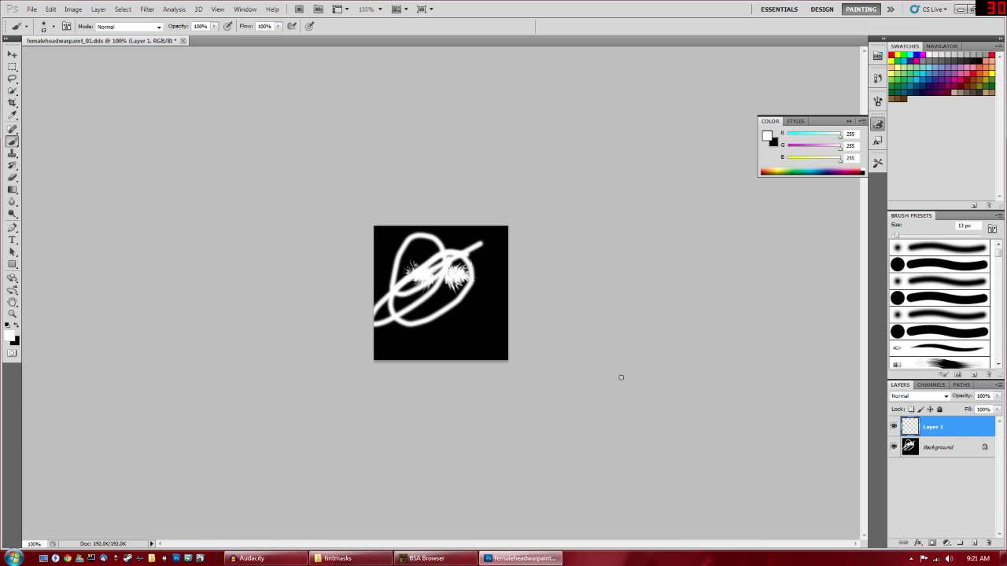
mouse_move(495, 259)
left_mouse_down()
mouse_move(421, 346)
mouse_move(472, 299)
mouse_move(425, 303)
mouse_move(402, 270)
left_mouse_up()
left_click(998, 396)
mouse_move(996, 407)
left_mouse_down()
mouse_move(949, 410)
mouse_move(961, 409)
left_mouse_up()
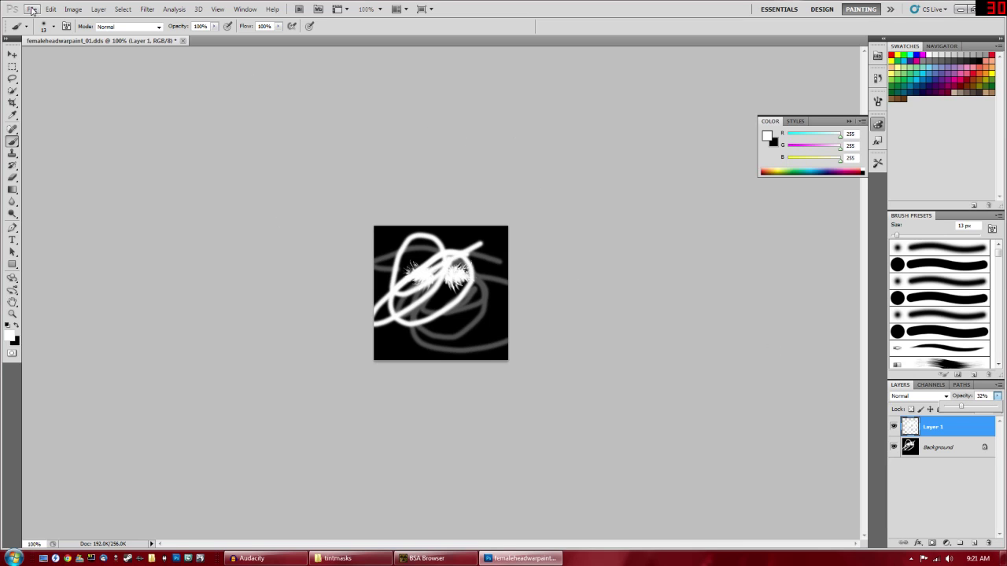
Save the texture in D3D/DDS format as femaleheadwarpaint_01.dds in the tintmasks folder, replacing the existing file
left_click(32, 9)
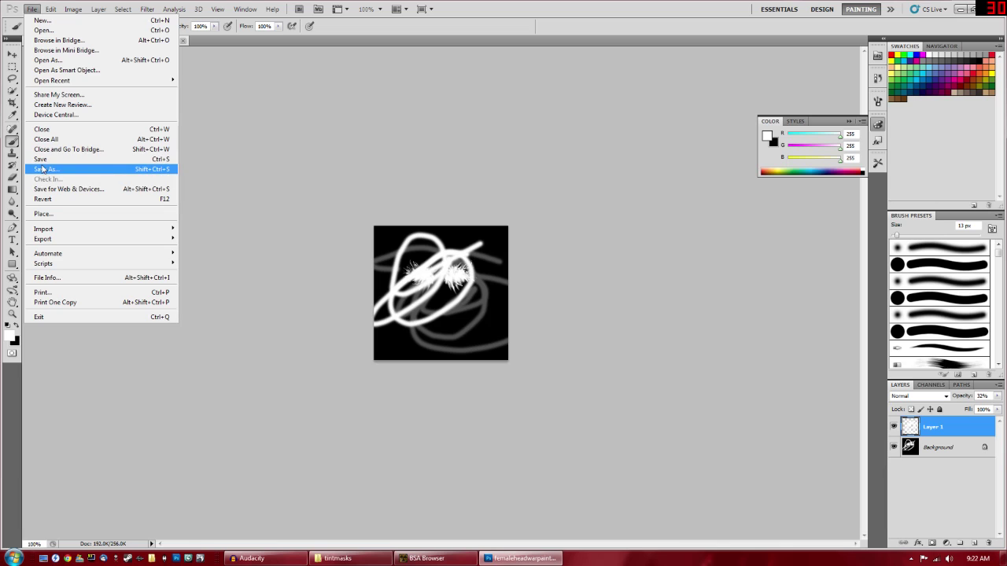
left_click(45, 169)
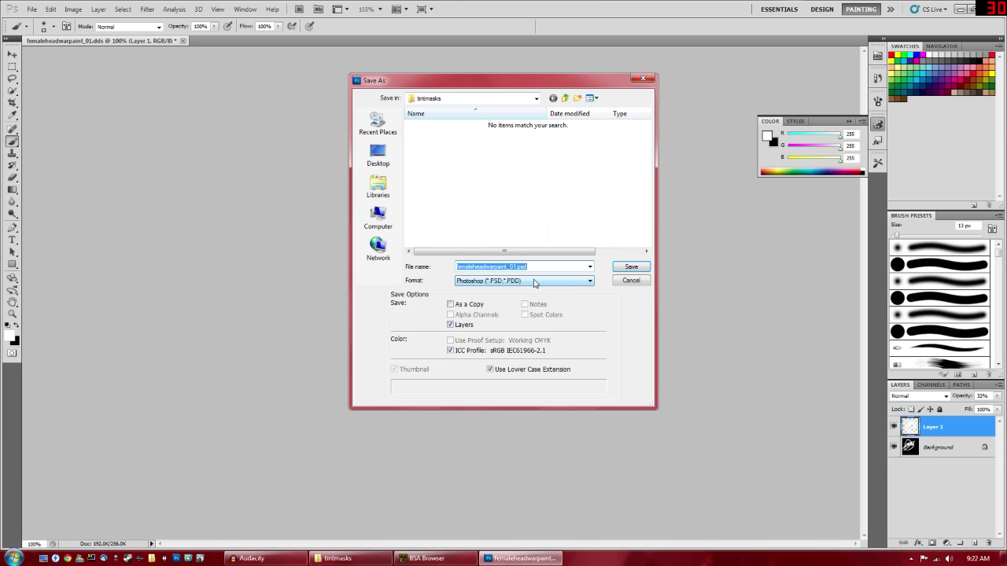
left_click(539, 281)
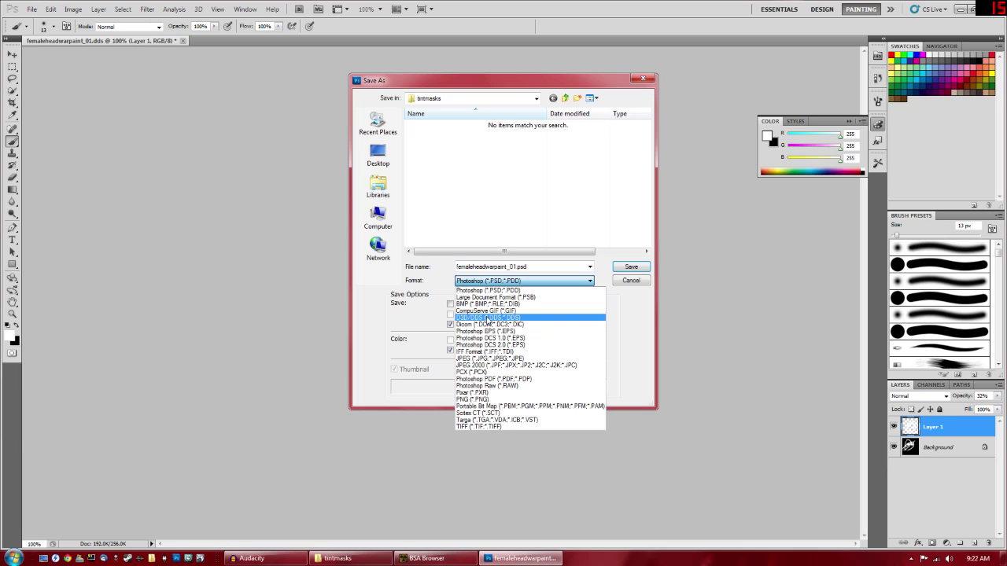
left_click(481, 319)
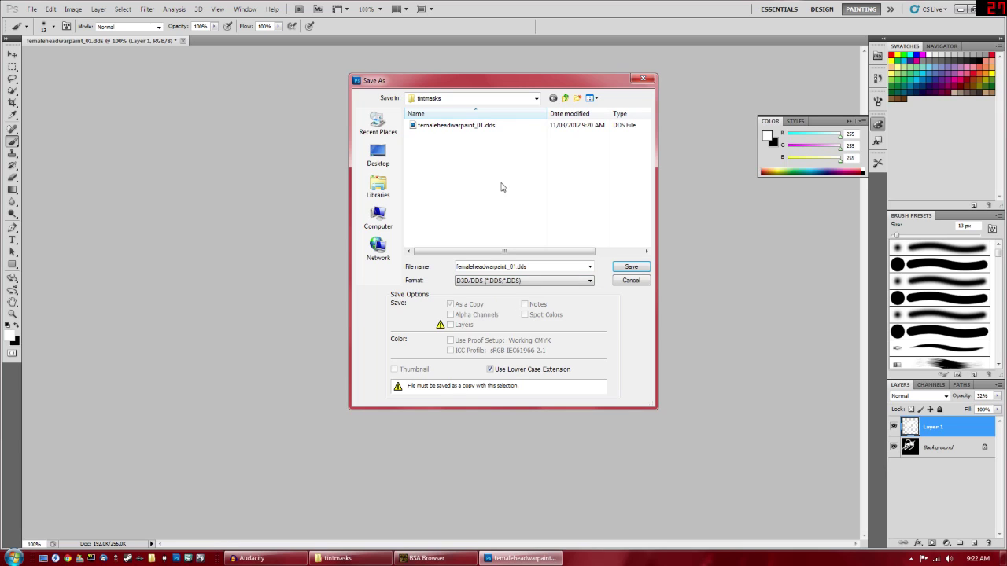
left_click(627, 270)
left_click(632, 267)
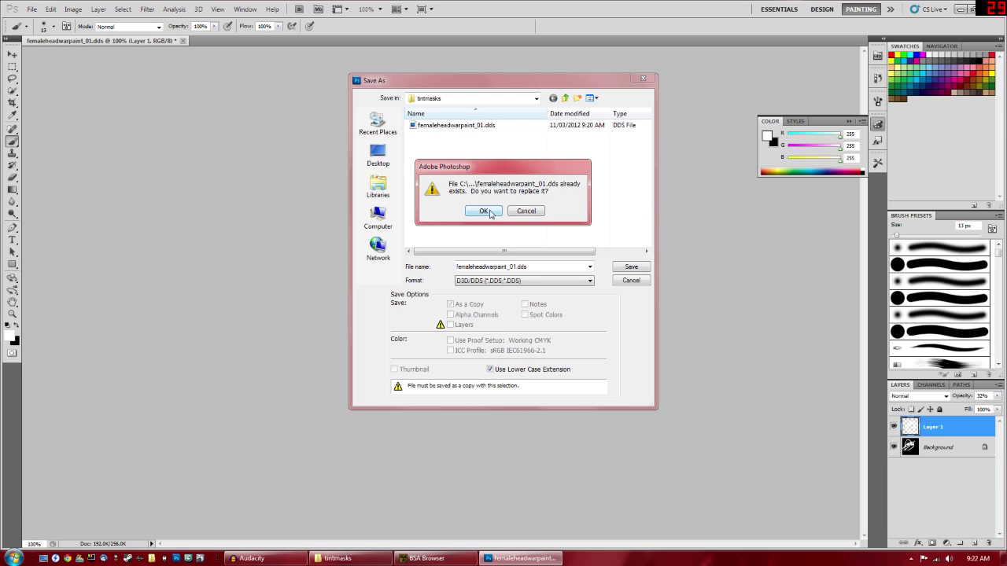
left_click(487, 213)
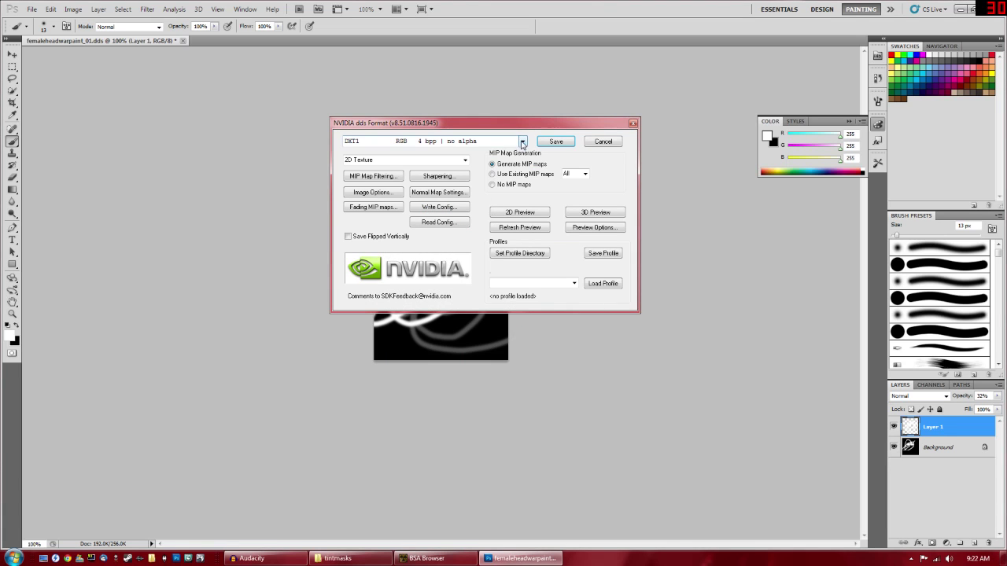
Review the DDS compression formats, keep DXT1 RGB 4 bpp no alpha with generated MIP maps, and save
left_click(523, 142)
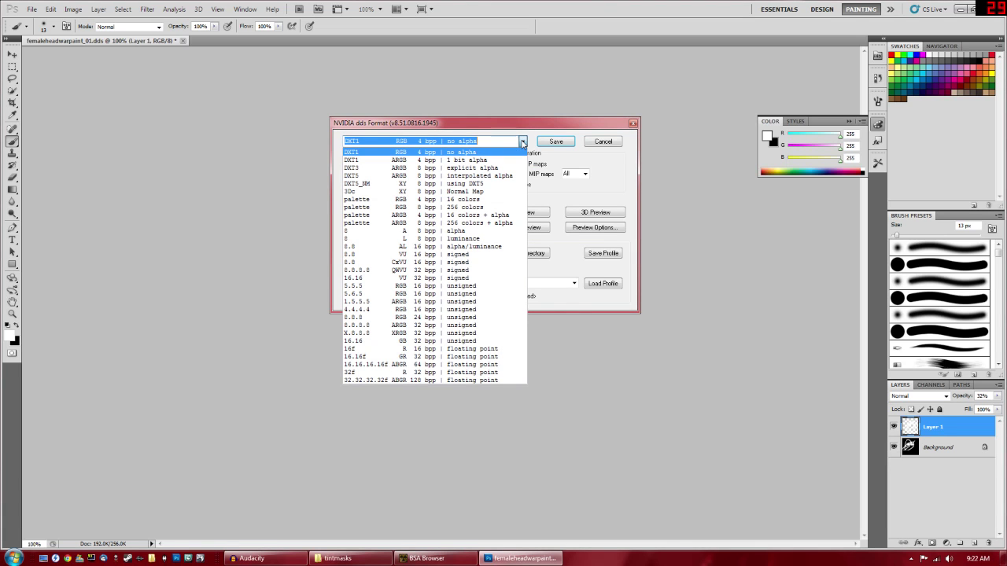
left_click(523, 143)
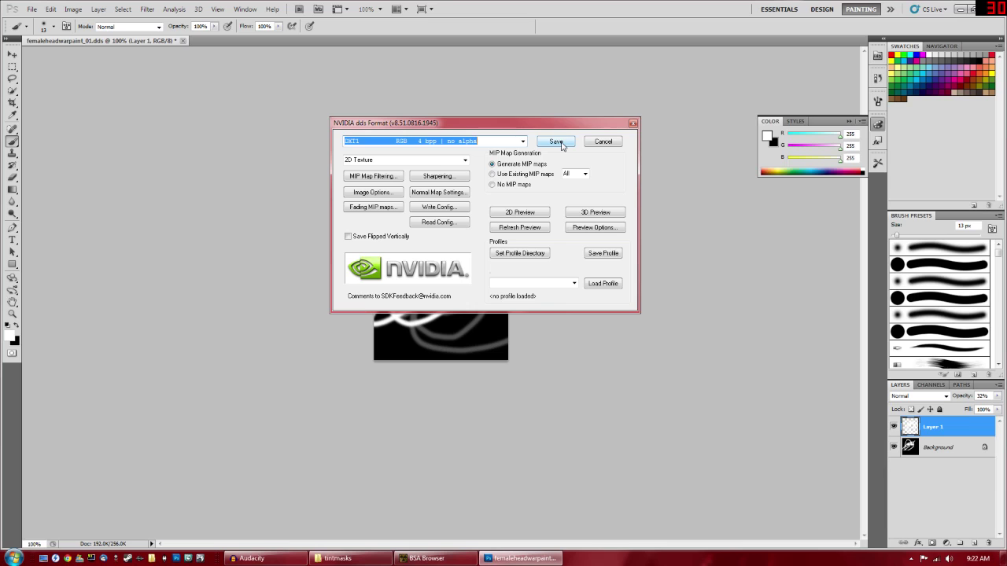
left_click(556, 142)
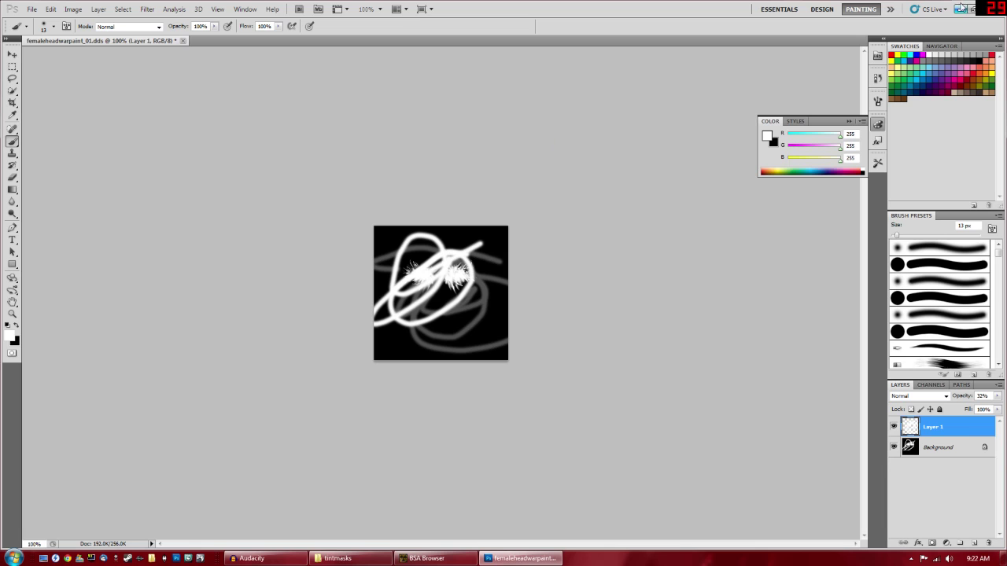
Minimise Photoshop and the tintmasks folder, and launch the Creation Kit despite the Steam Cloud sync warning
left_click(960, 9)
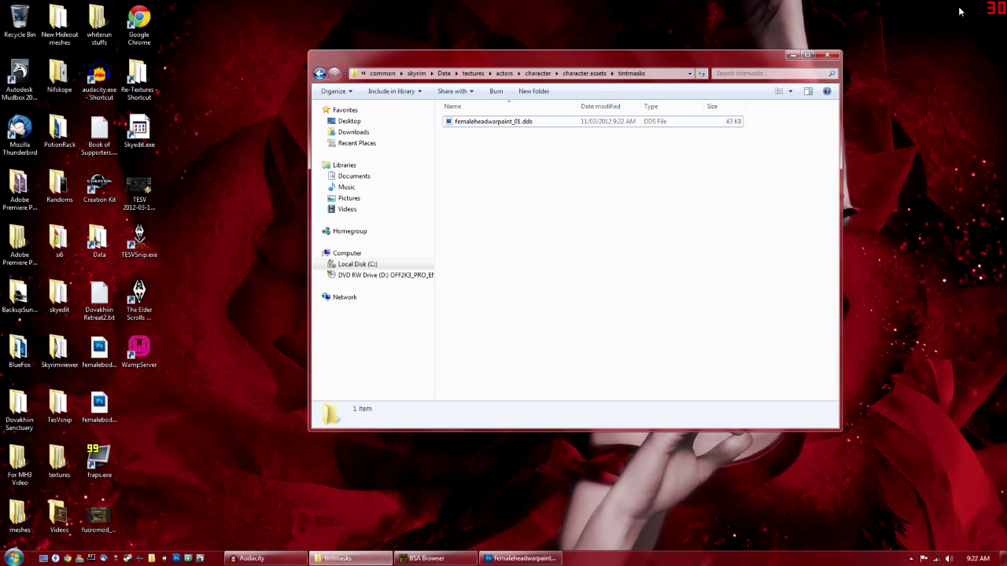
left_click(791, 55)
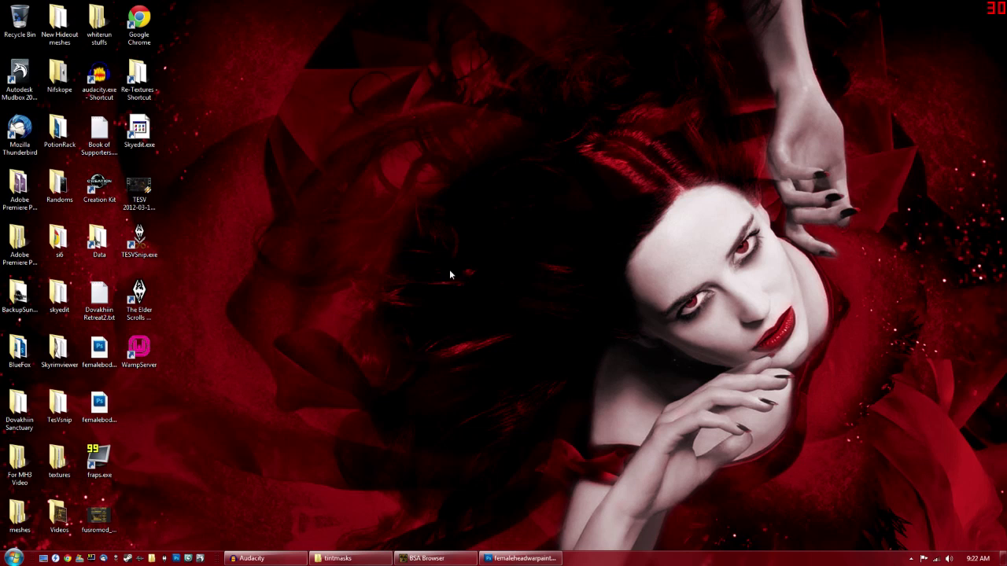
left_click(139, 559)
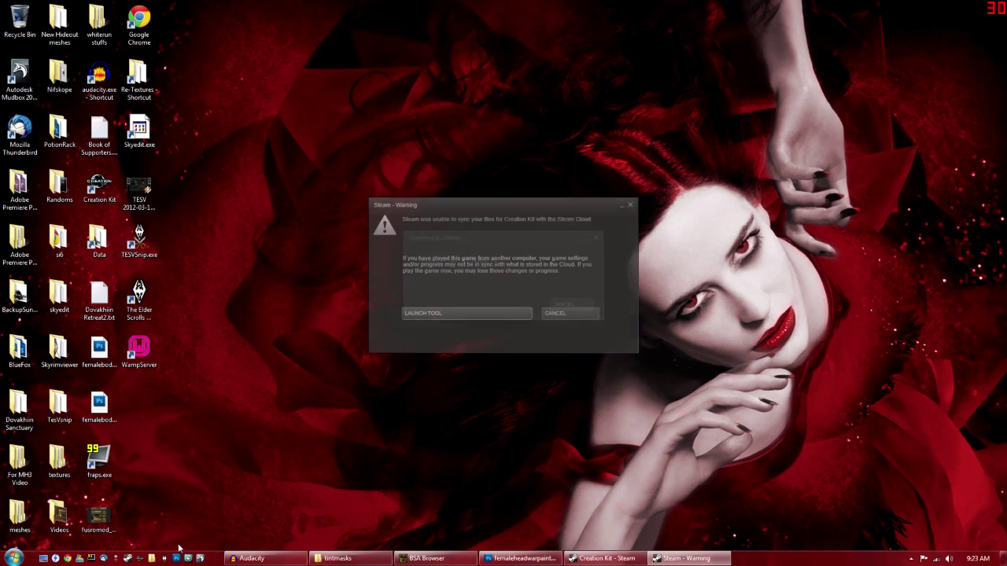
left_click(446, 310)
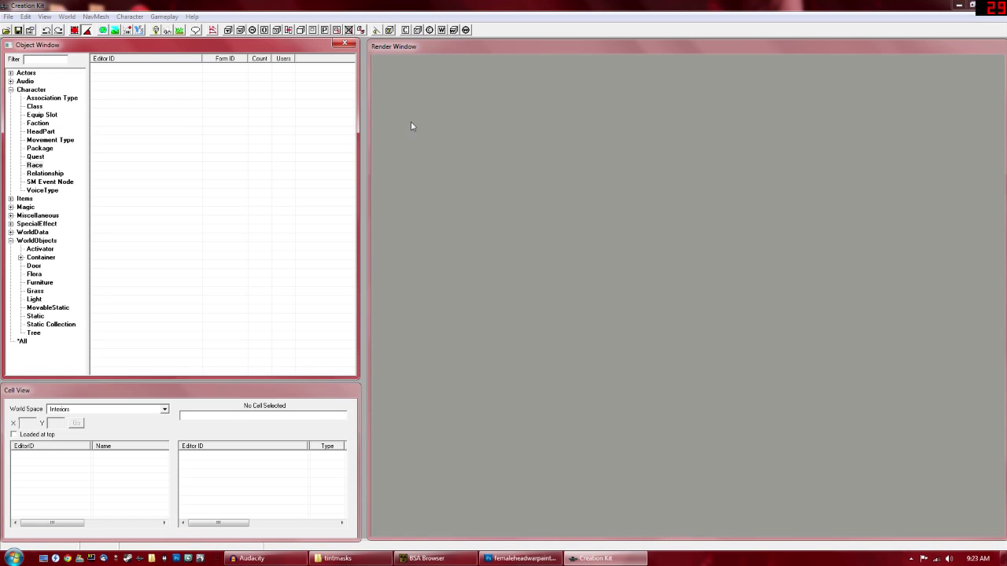
Load the Skyrim.esm master file into the Creation Kit
left_click(10, 16)
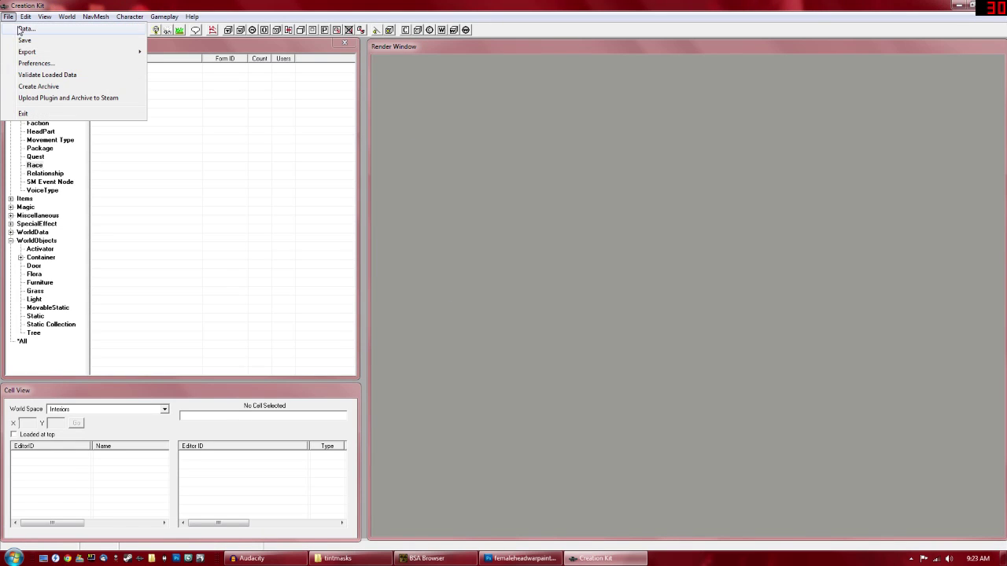
left_click(25, 29)
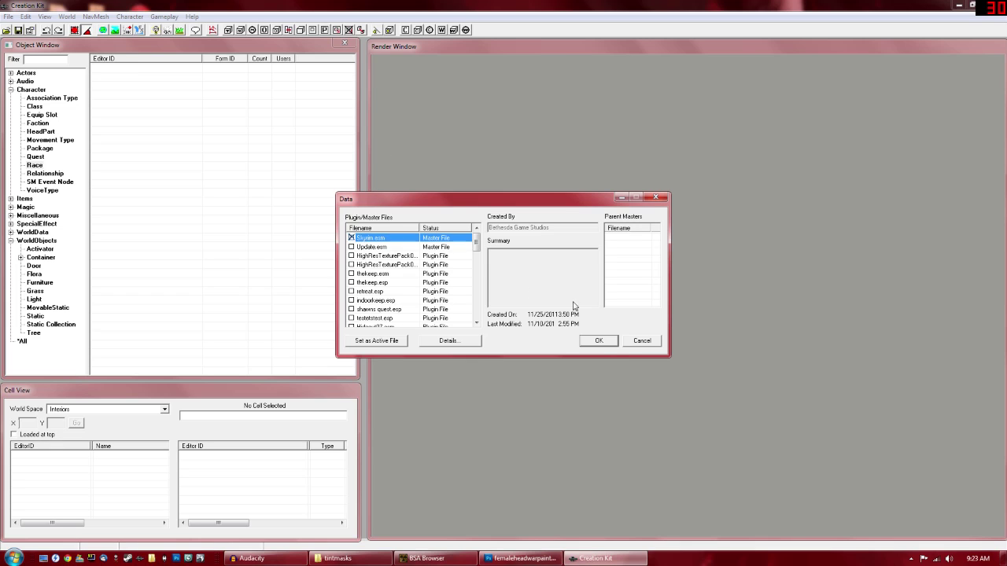
left_click(601, 341)
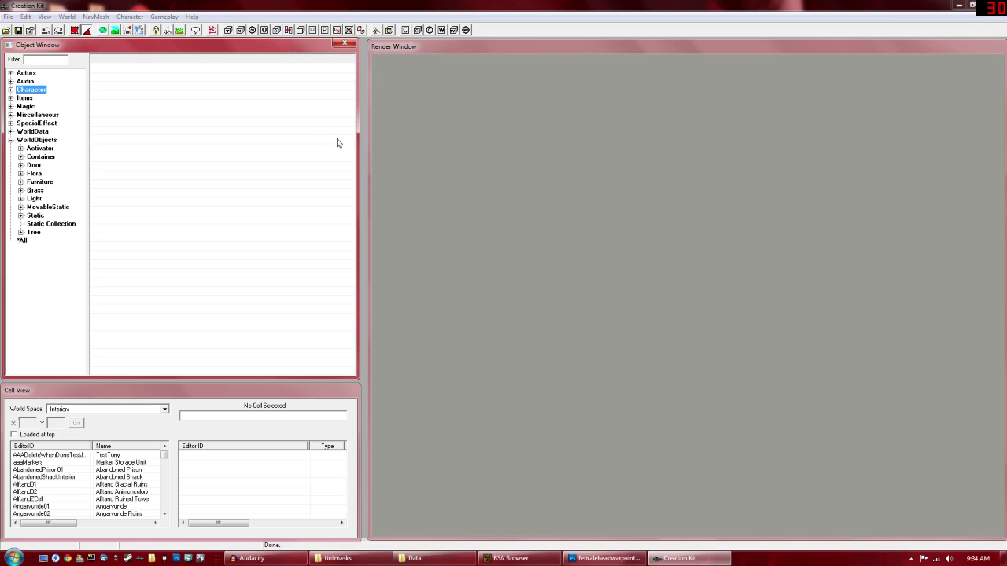
List the character races, filter them by "nord" and open NordRace for editing
left_click(11, 90)
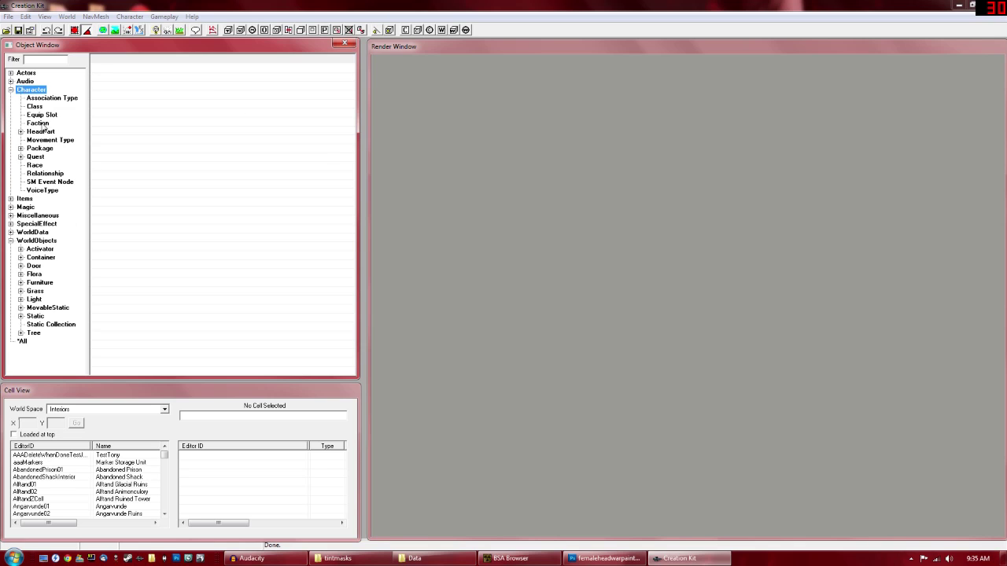
left_click(34, 166)
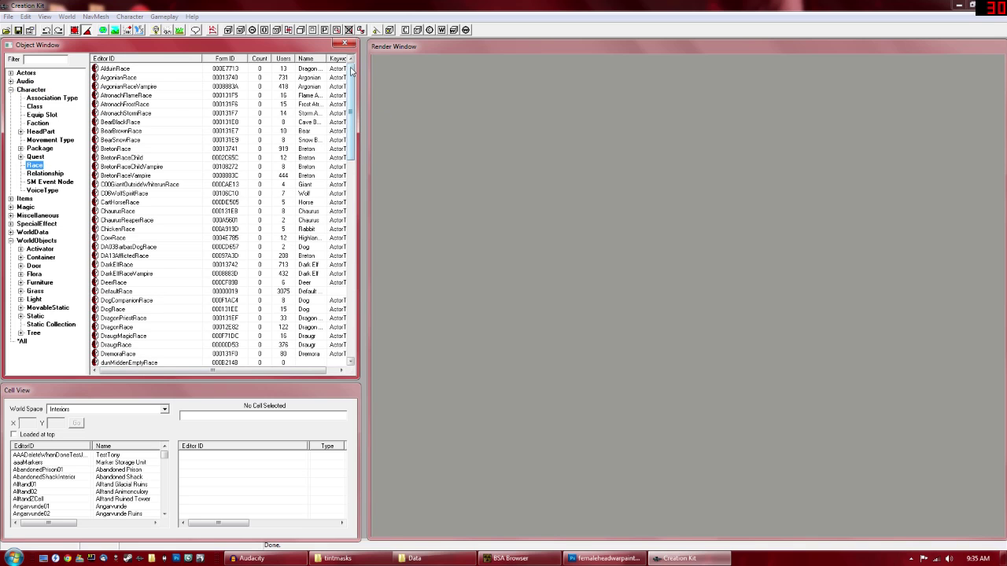
mouse_move(351, 74)
left_mouse_down()
mouse_move(351, 254)
mouse_move(353, 71)
left_mouse_up()
left_click(31, 59)
type("nord")
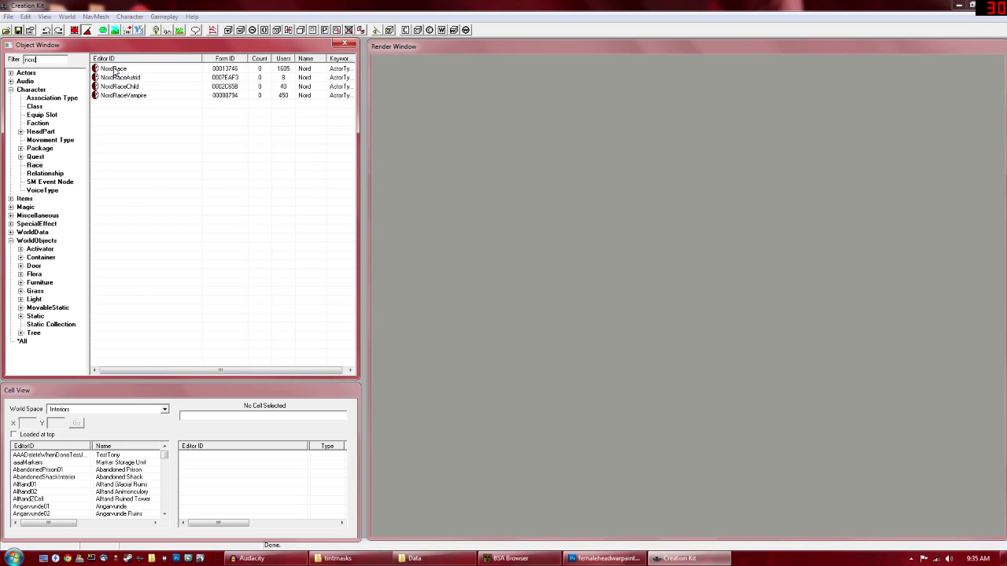
right_click(115, 70)
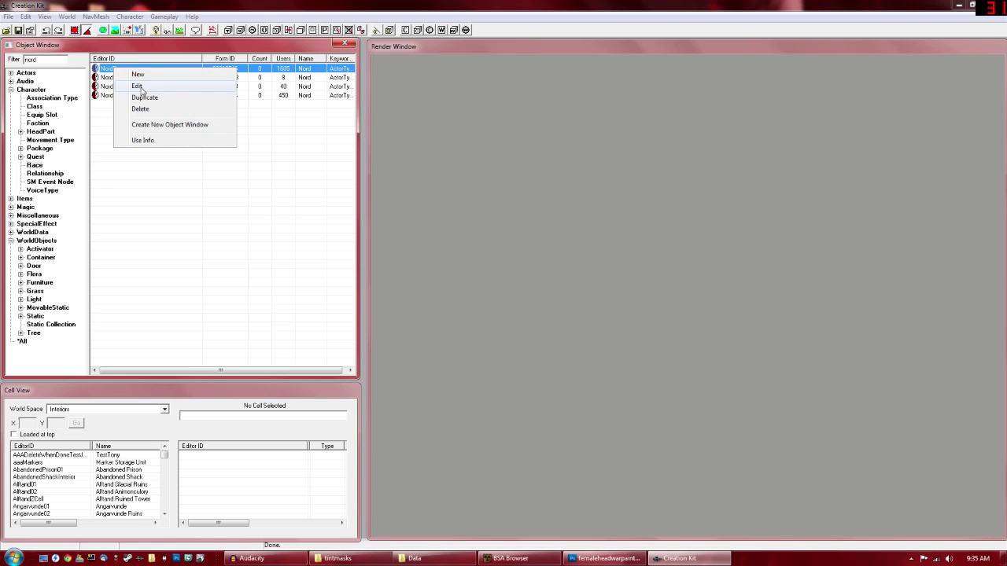
left_click(142, 89)
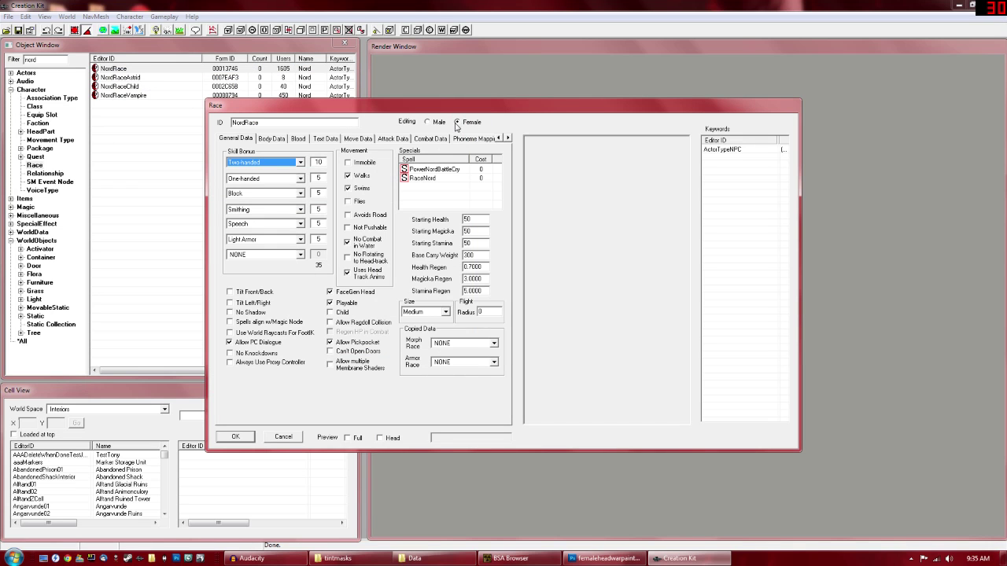
Show the tinting settings for the female NordRace
left_click(508, 138)
left_click(508, 138)
left_click(508, 139)
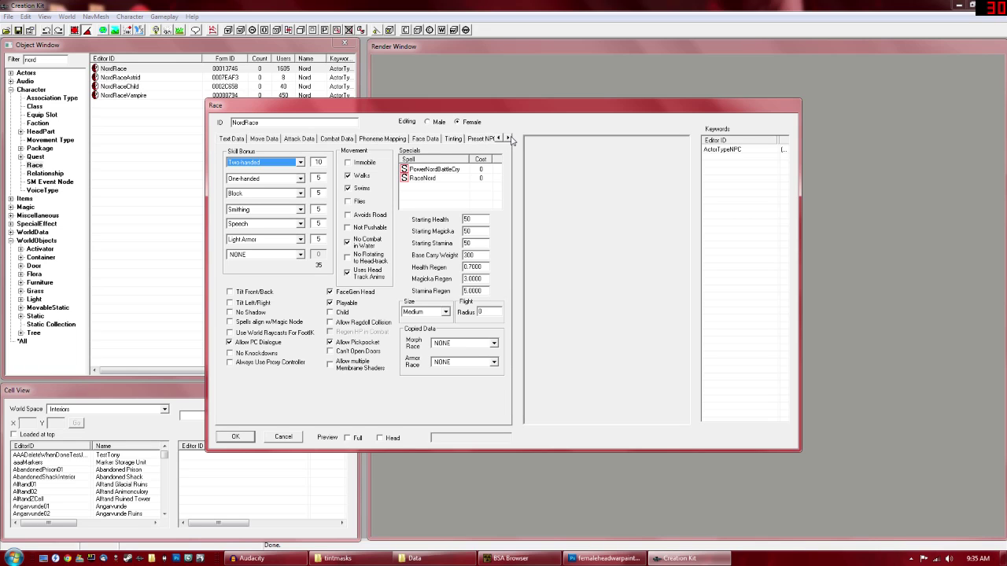
left_click(508, 139)
left_click(423, 139)
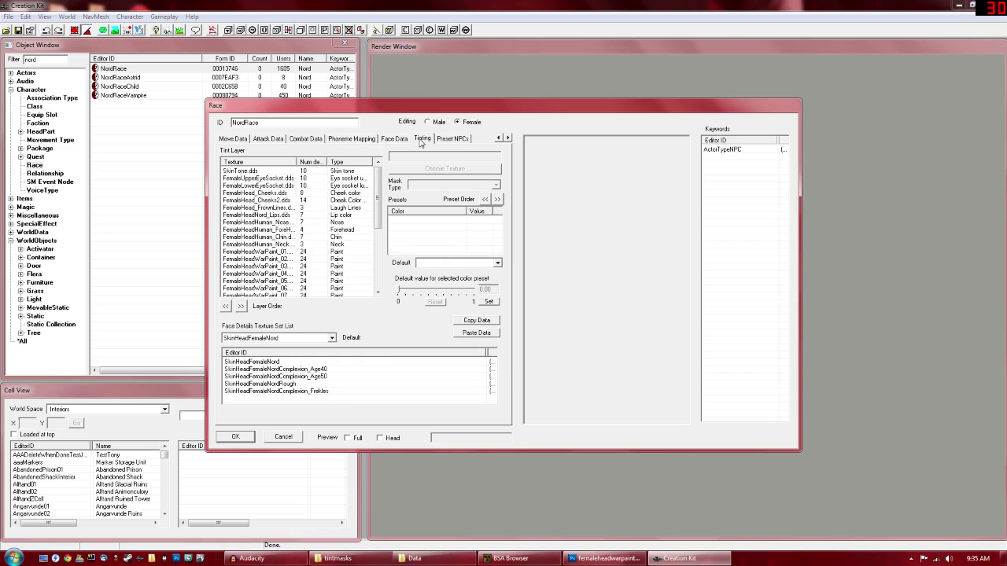
Assign femaleheadwarpaint_01.dds as the texture of the FemaleHeadWarPaint_01 tint layer and accept the NordRace changes
left_click_drag(377, 174, 383, 243)
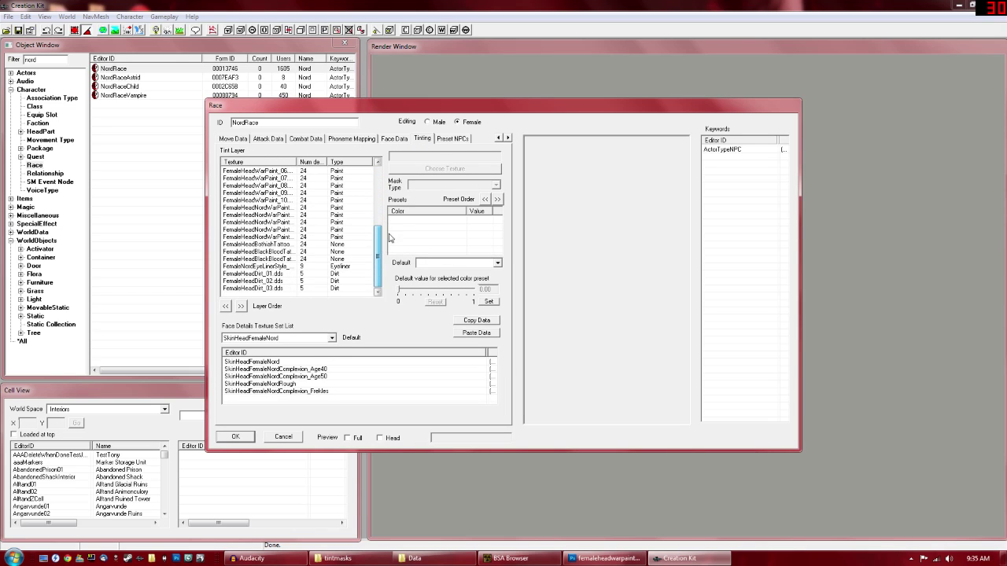
scroll(382, 244, "up", 4)
left_click(263, 224)
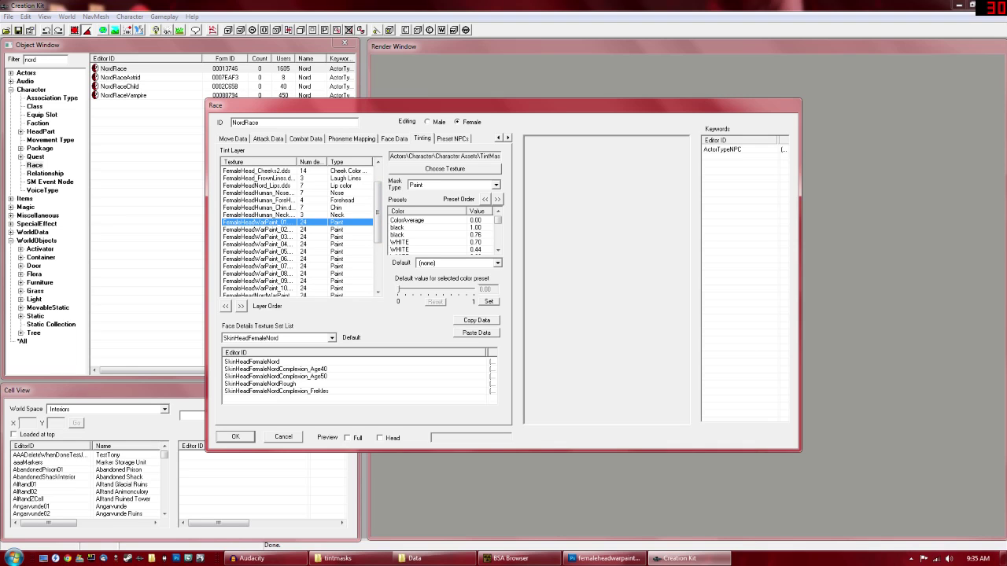
left_click(459, 170)
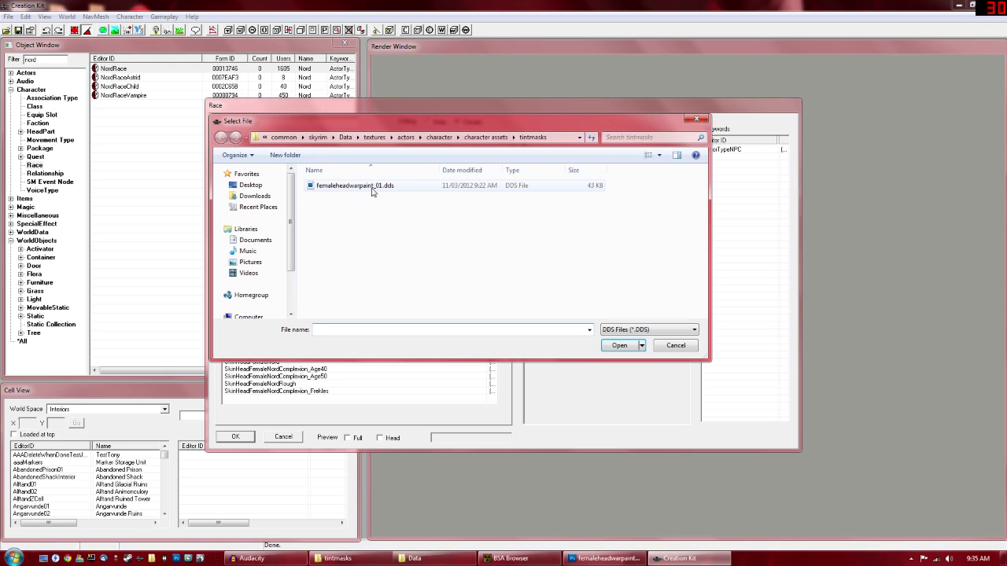
left_click(370, 189)
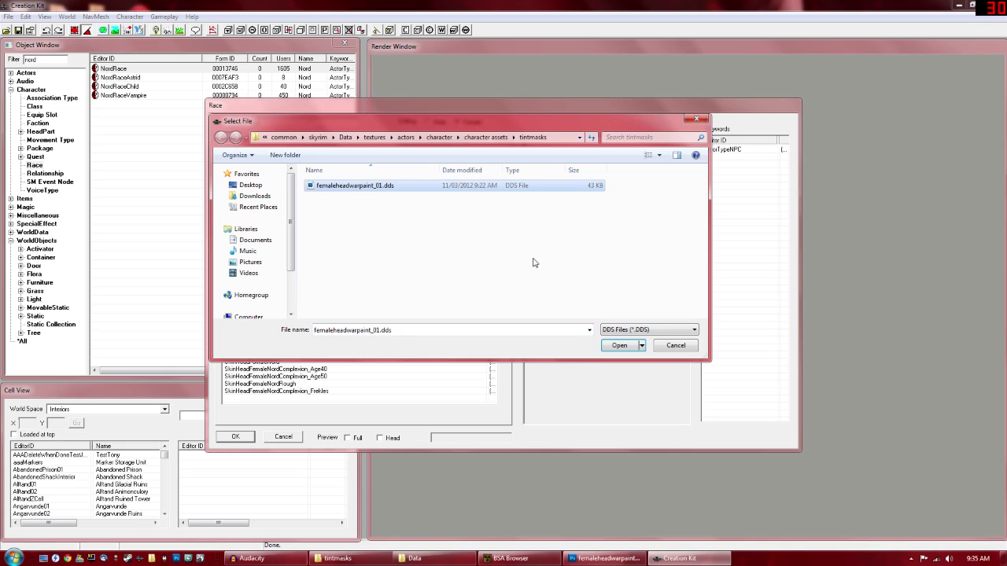
left_click(630, 348)
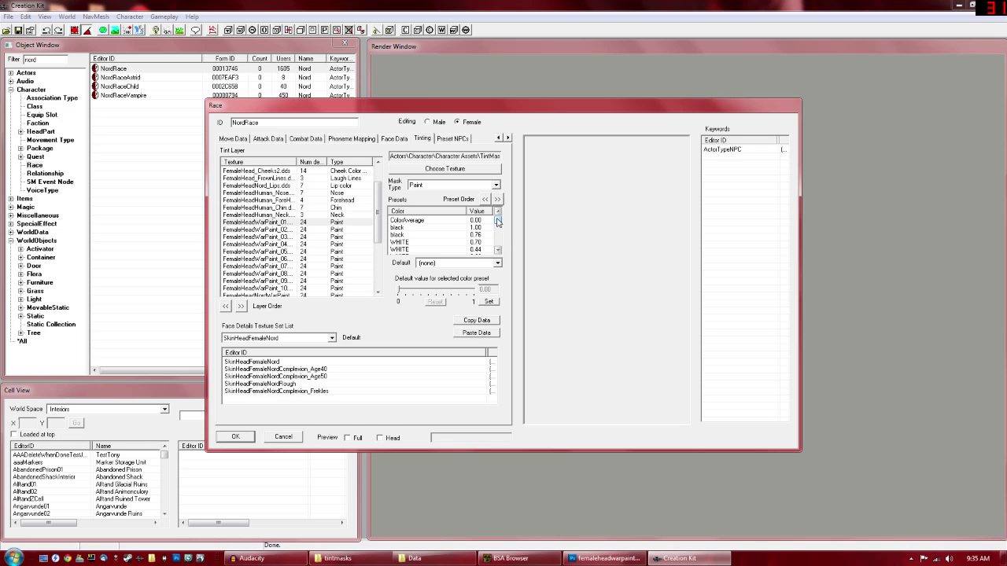
mouse_move(498, 222)
left_mouse_down()
mouse_move(498, 249)
mouse_move(507, 217)
left_mouse_up()
left_click(236, 438)
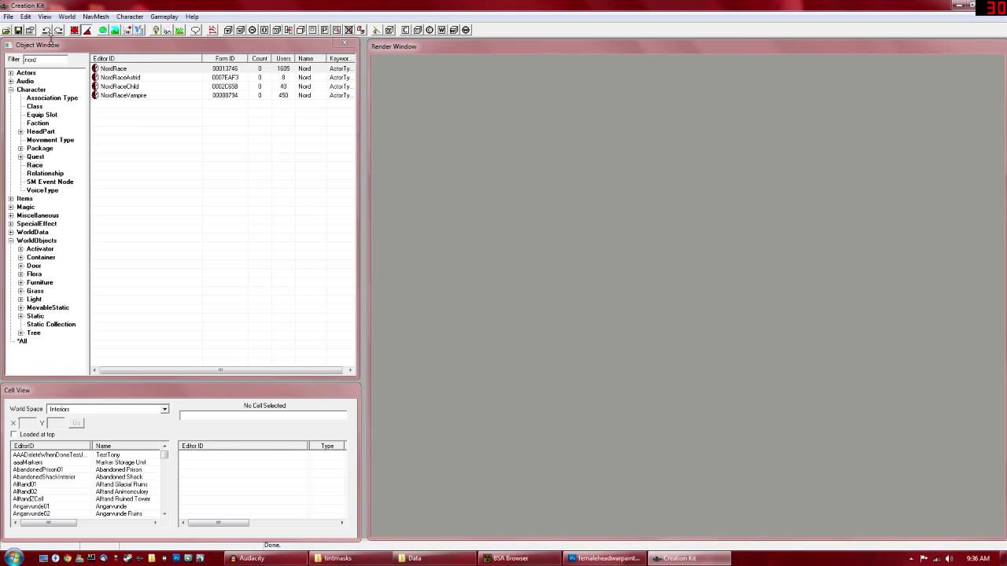
Create an archive and pack femaleheadwarpaint_01.dds from the tintmasks folder into it
left_click(10, 16)
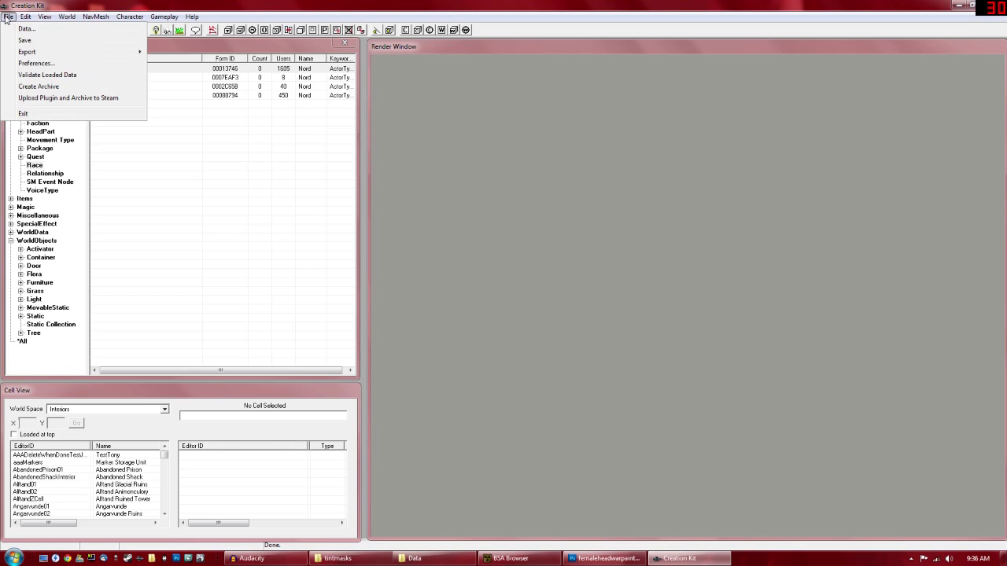
left_click(38, 87)
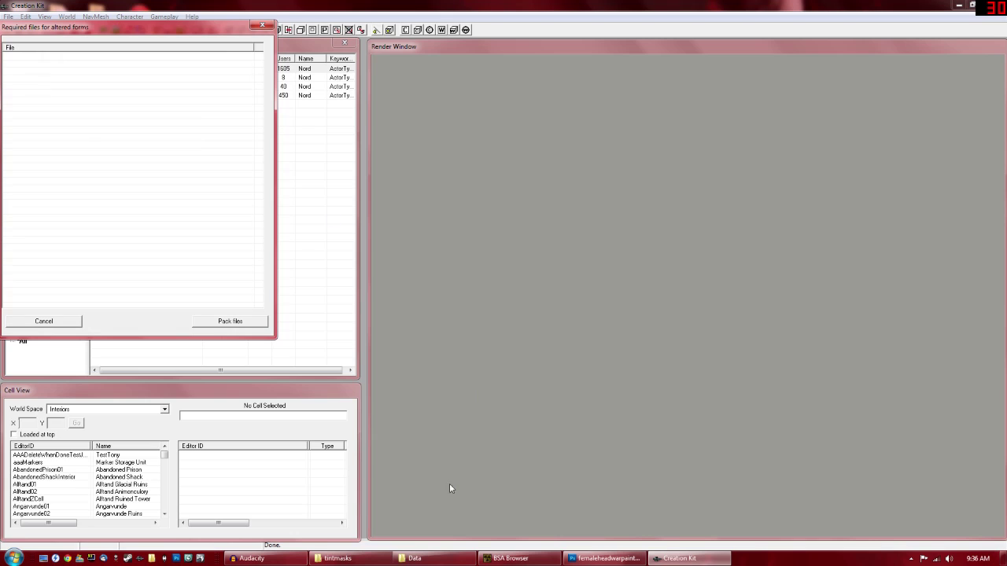
left_click(338, 559)
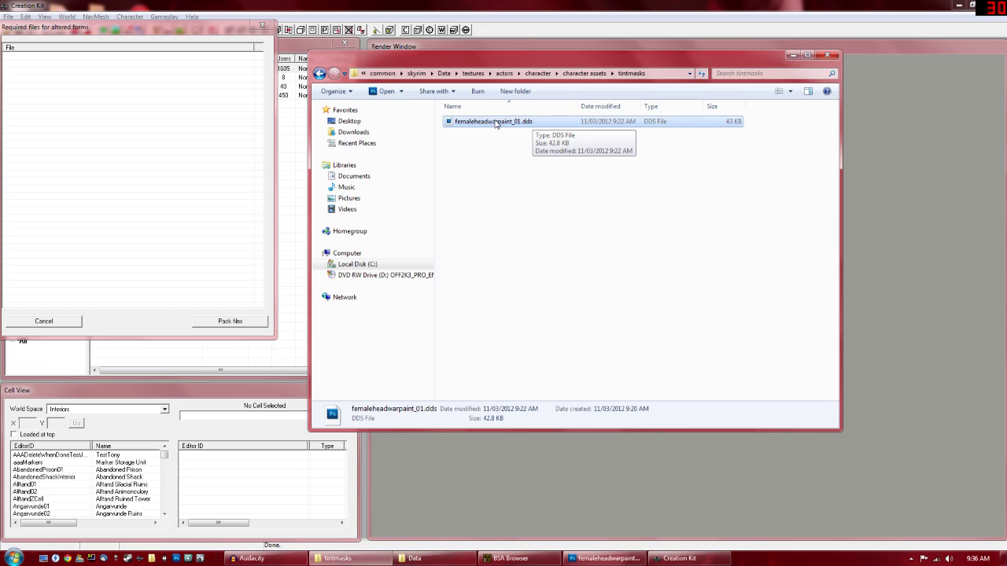
left_click_drag(502, 124, 68, 99)
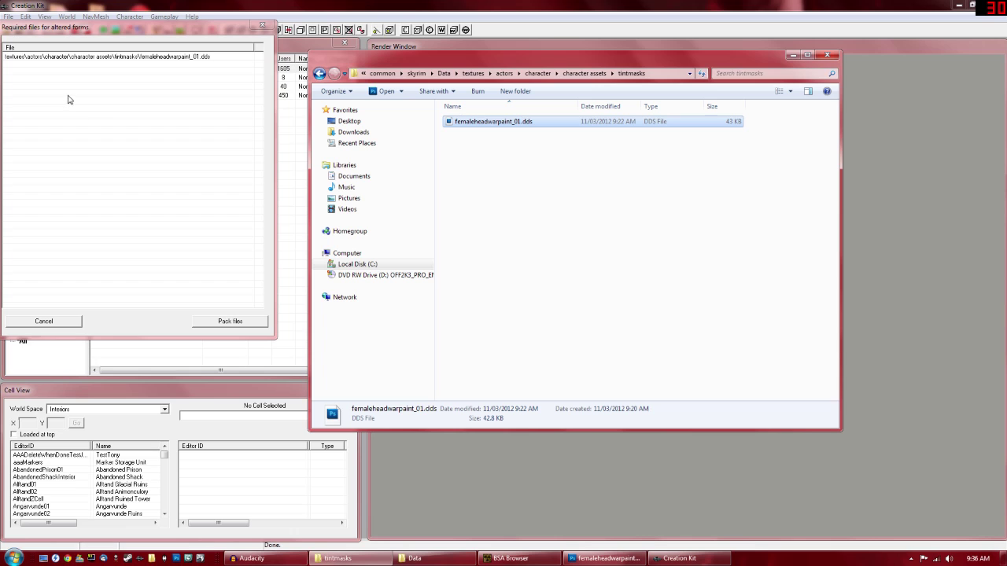
left_click(230, 321)
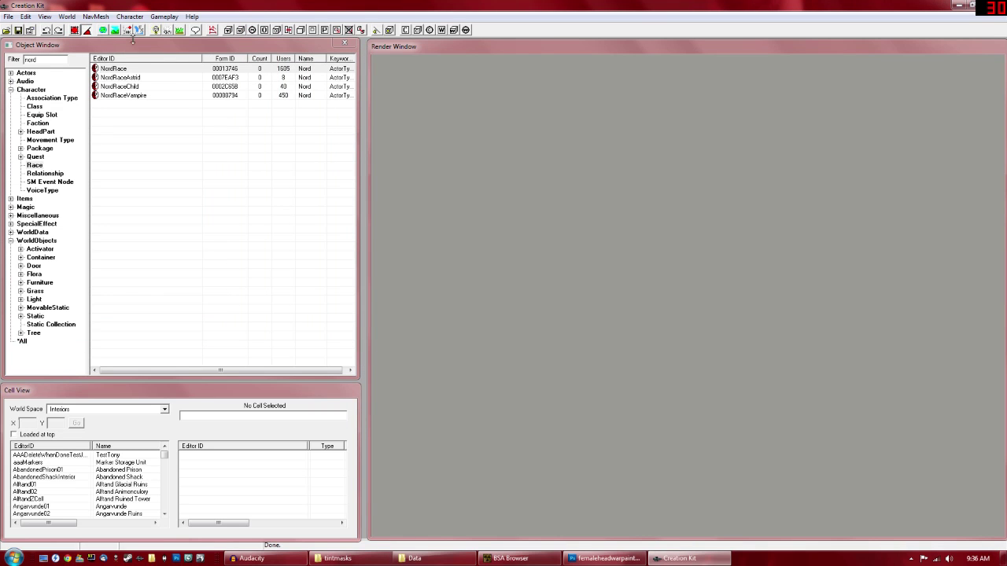
Save the plugin in the Data folder as warpaintTEST
left_click(9, 16)
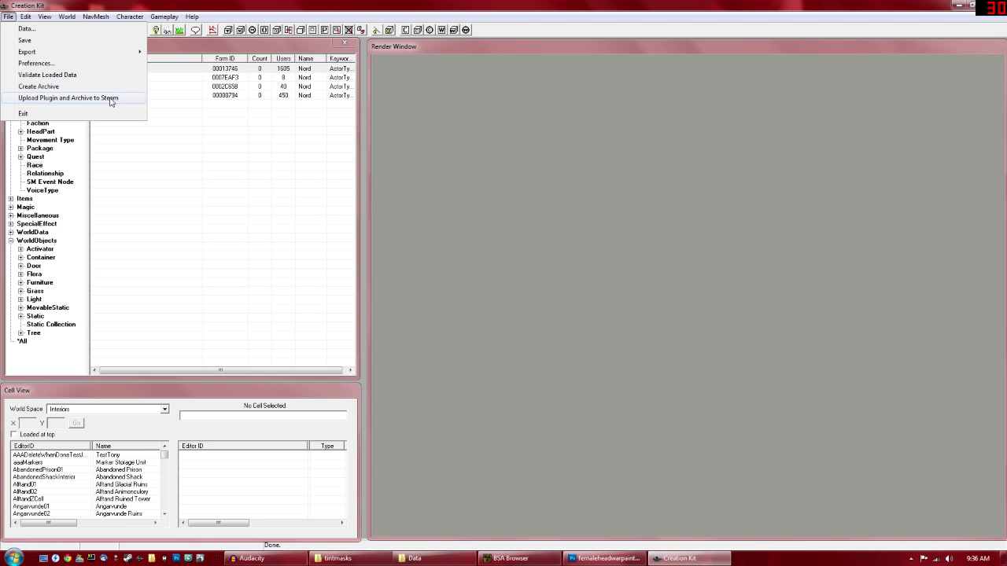
left_click(31, 41)
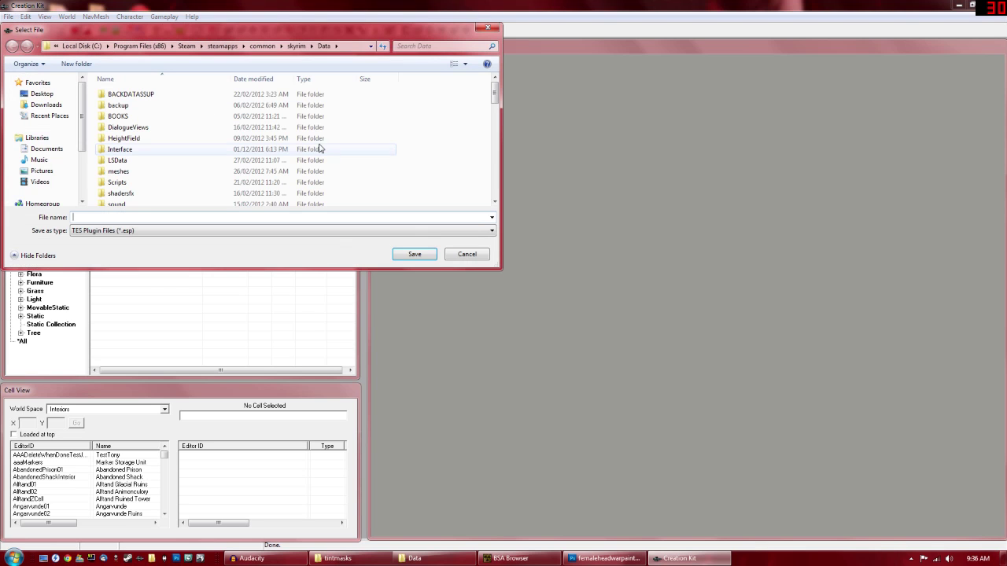
type("war")
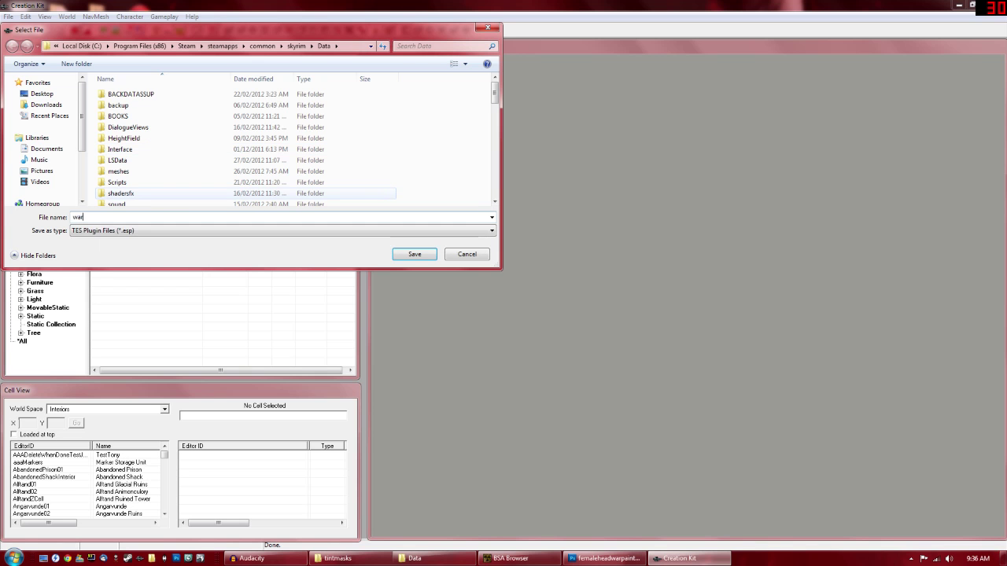
type("paintTEST")
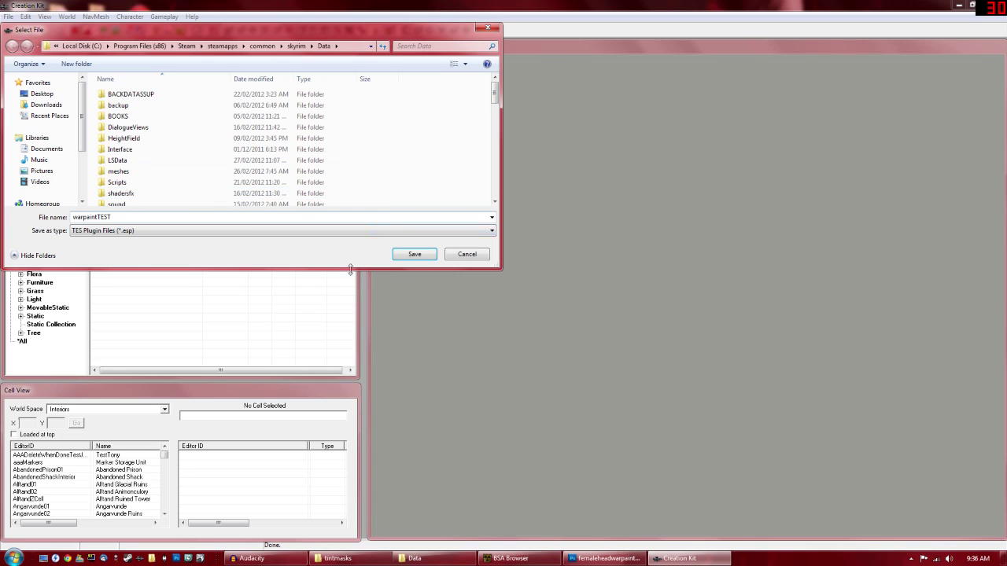
left_click(415, 255)
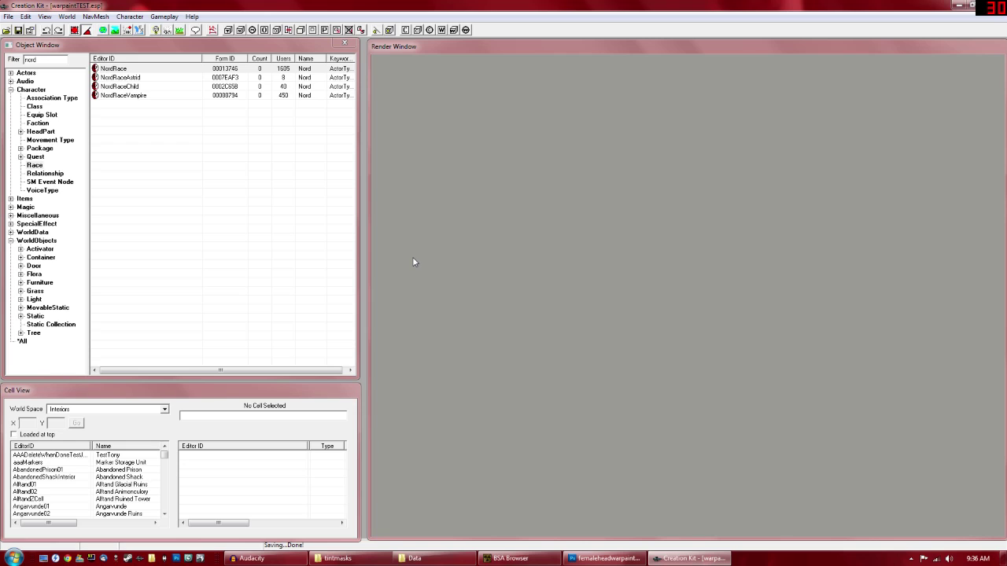
left_click(8, 17)
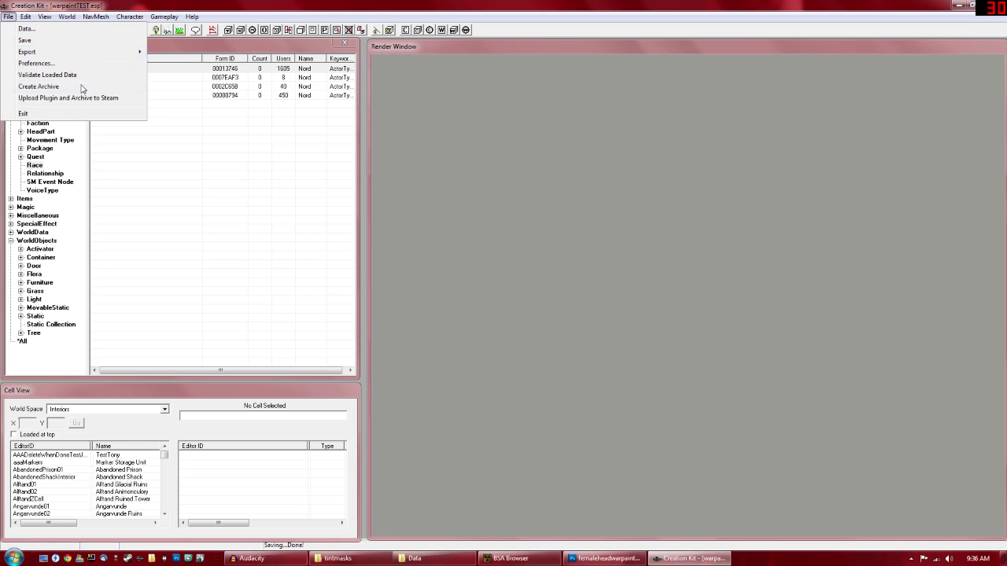
left_click(393, 4)
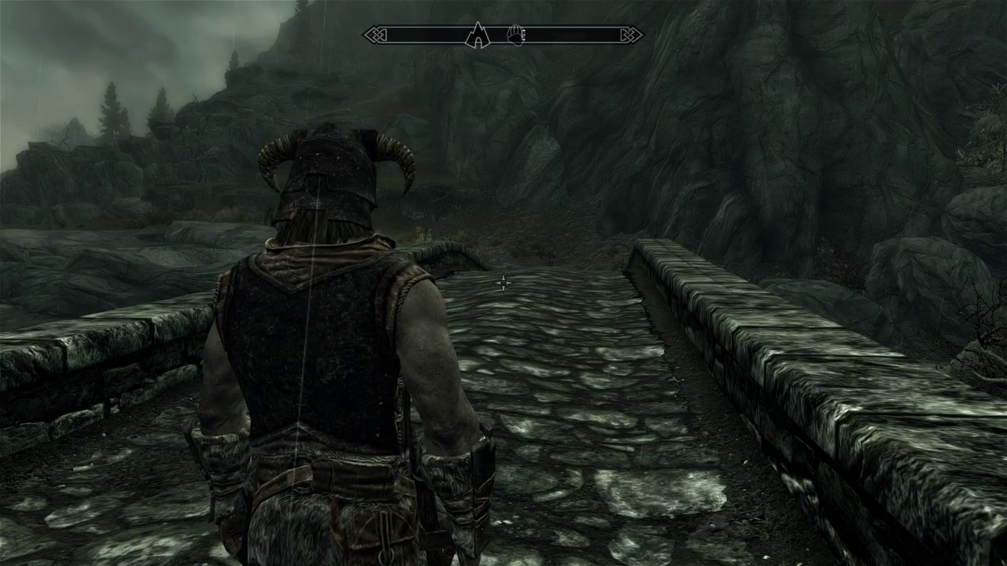
In the Skyrim game, unequip the character's Iron Helmet from the apparel inventory and return to the game view
mouse_move(503, 283)
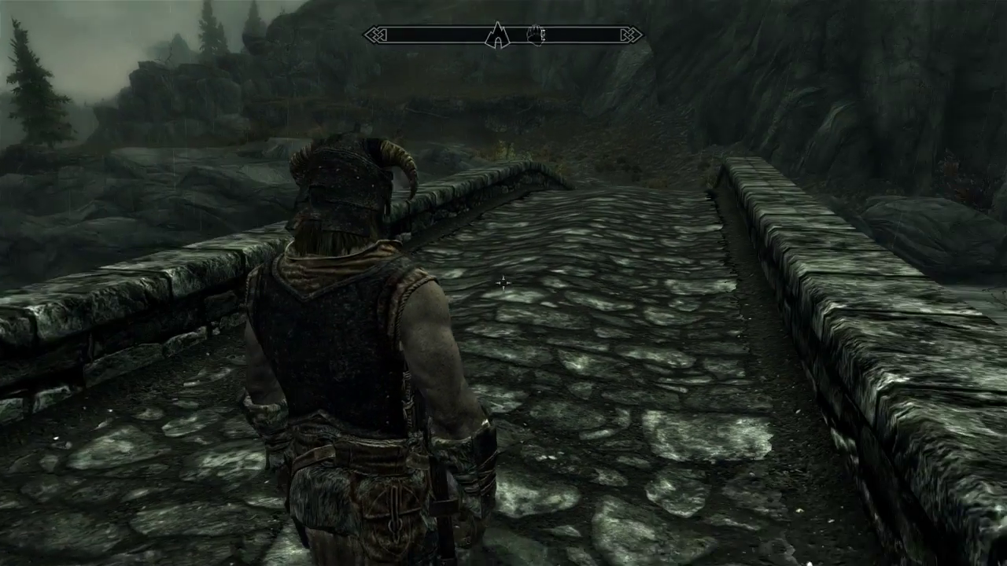
key("Tab")
key("d")
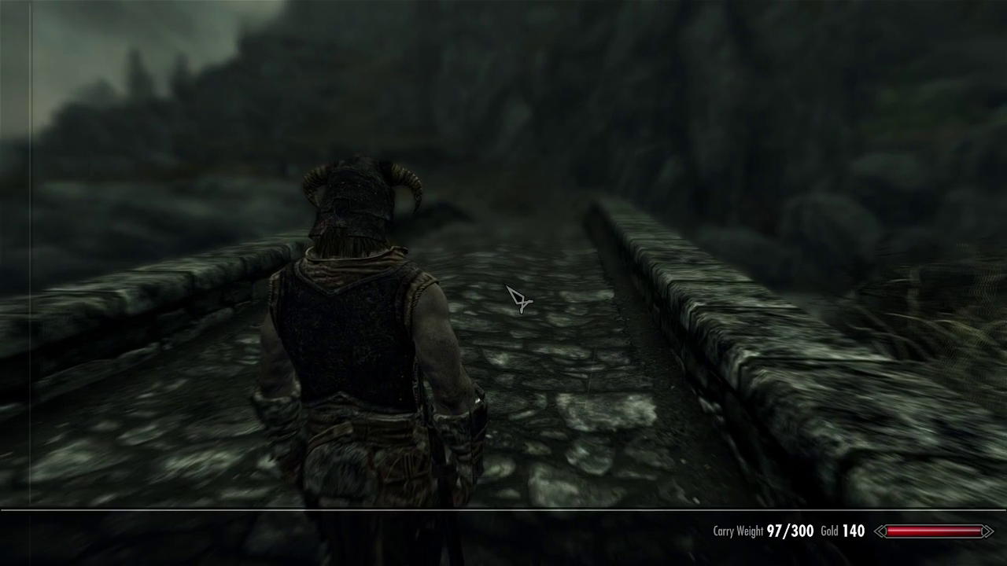
key("w")
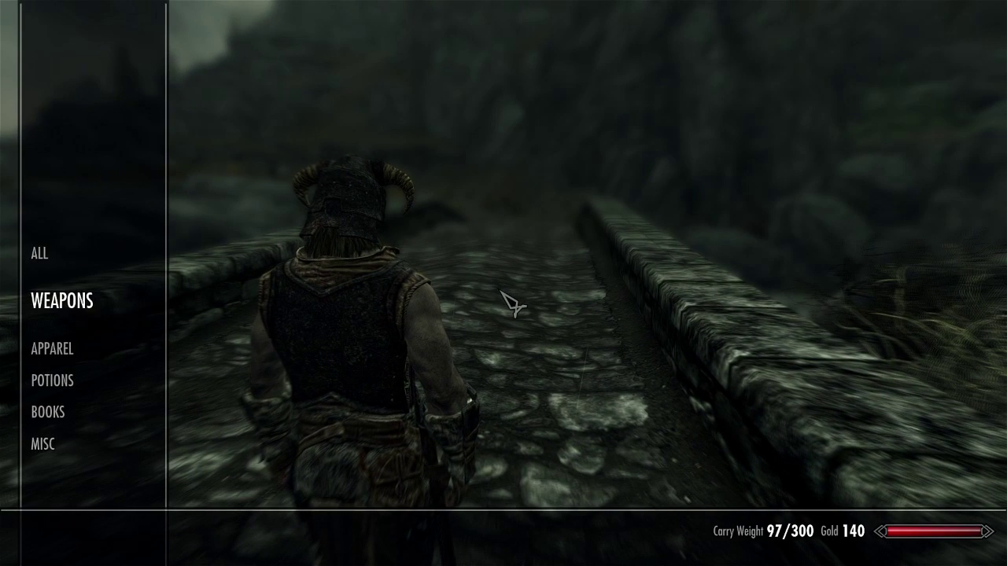
key("s")
key("d")
key("e")
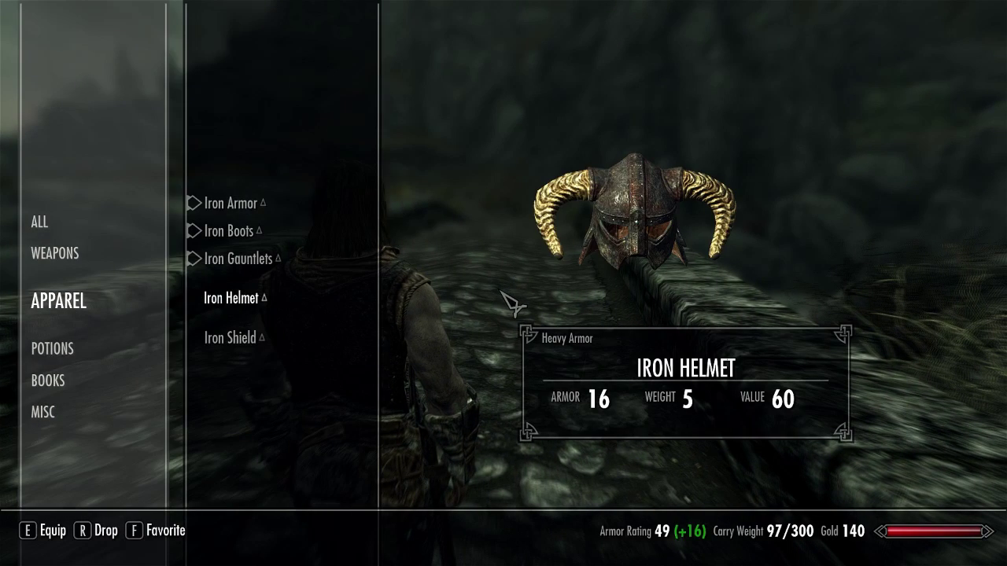
key("Tab")
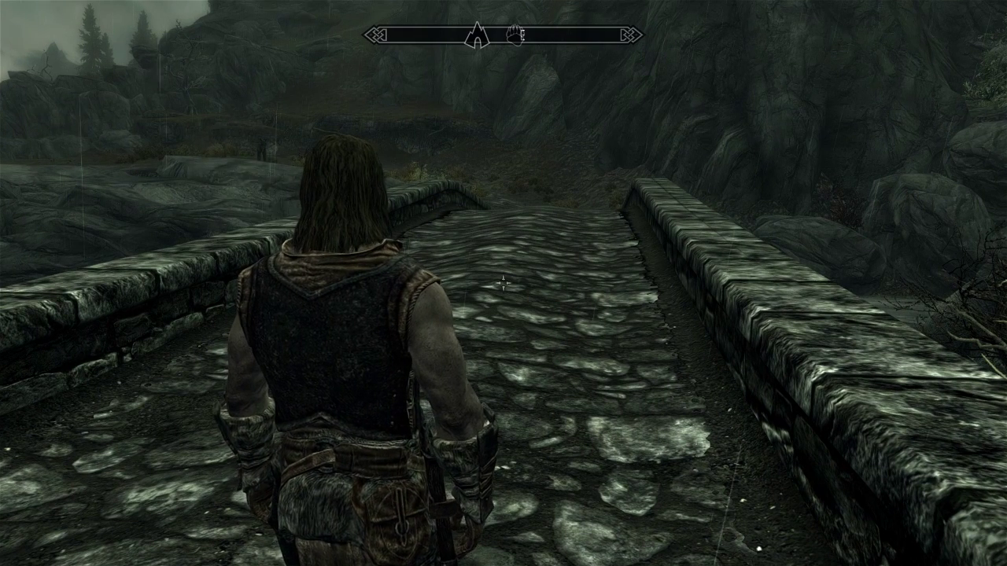
Run the console command showracemenu and change the Nord character's sex to female
key("grave")
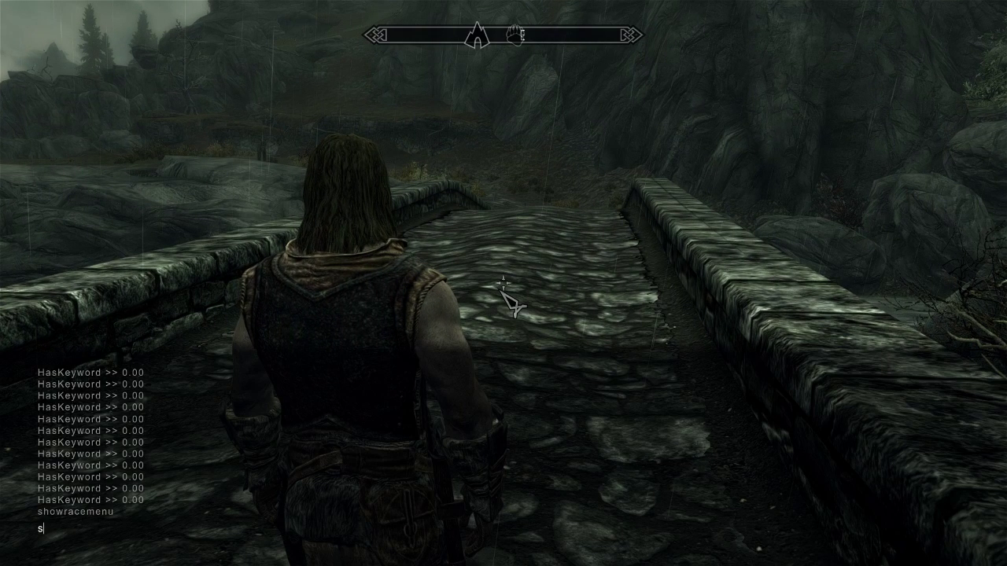
type("showracemenu")
key("Return")
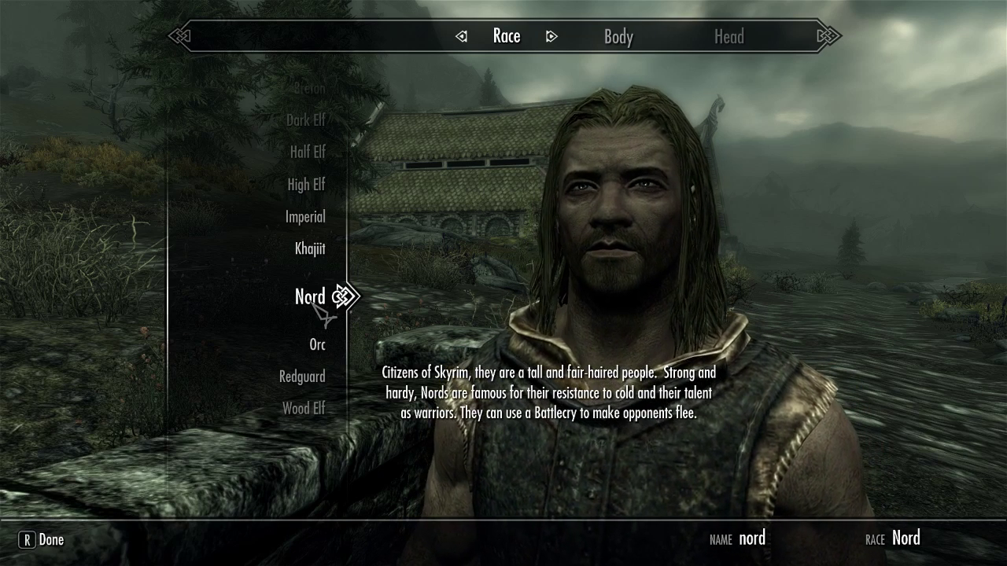
left_click(622, 54)
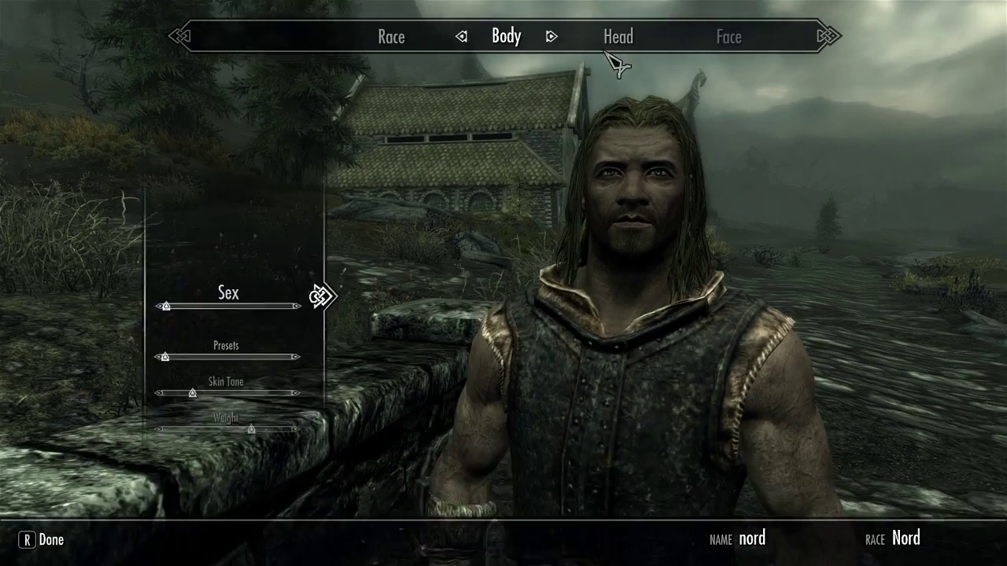
left_click(312, 306)
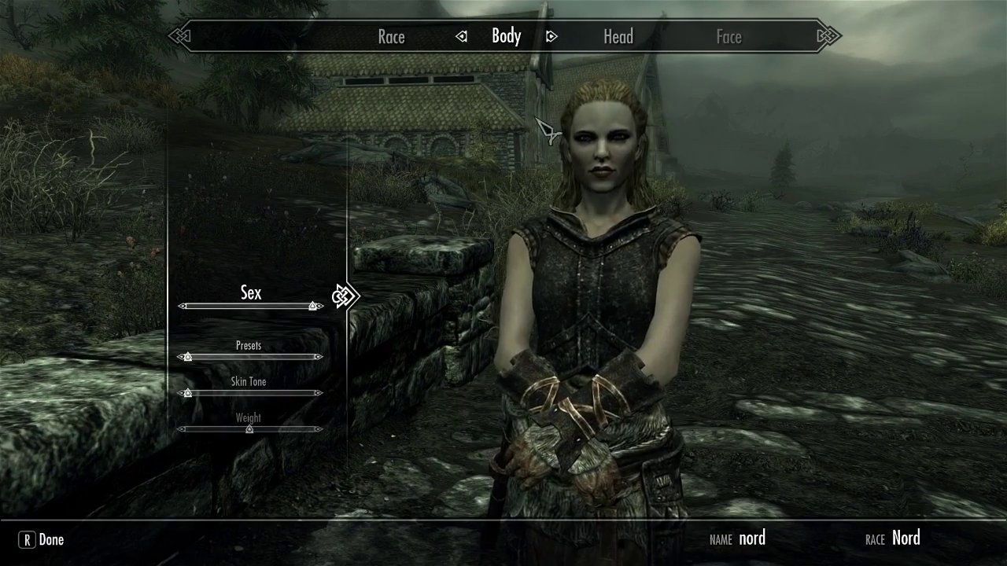
Apply the first war paint to the female Nord's head
left_click(627, 45)
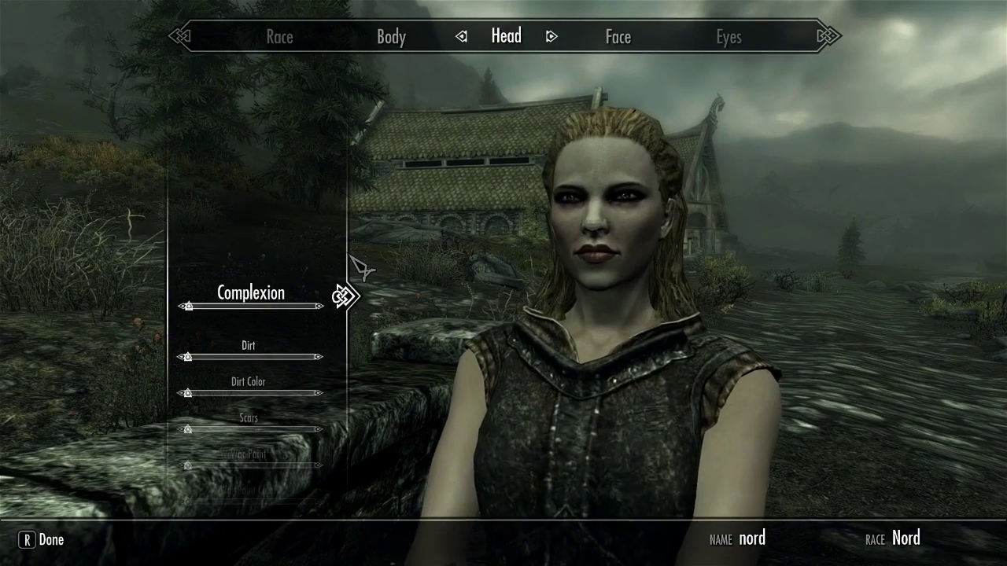
scroll(354, 271, "down", 2)
scroll(344, 272, "down", 2)
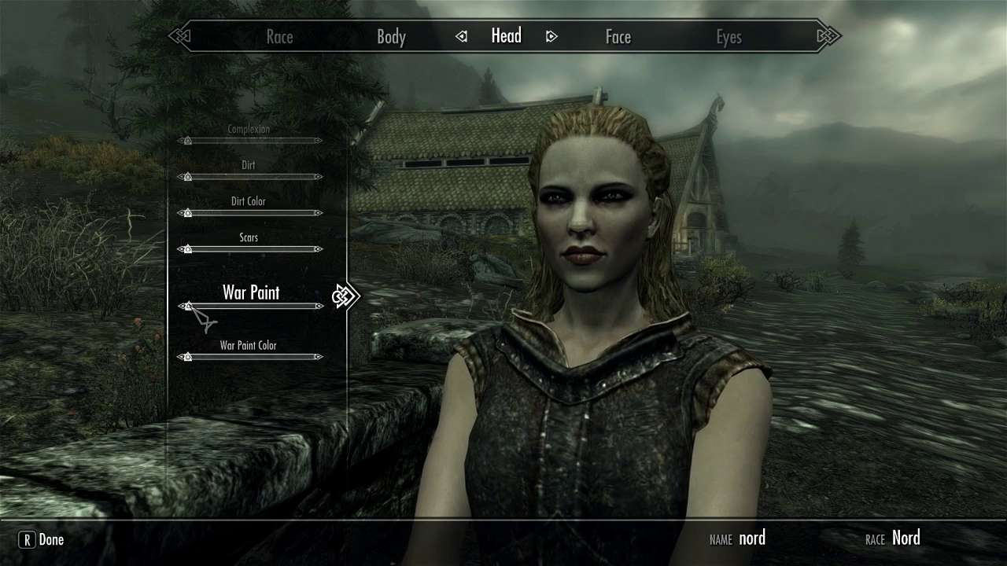
left_click_drag(189, 306, 198, 306)
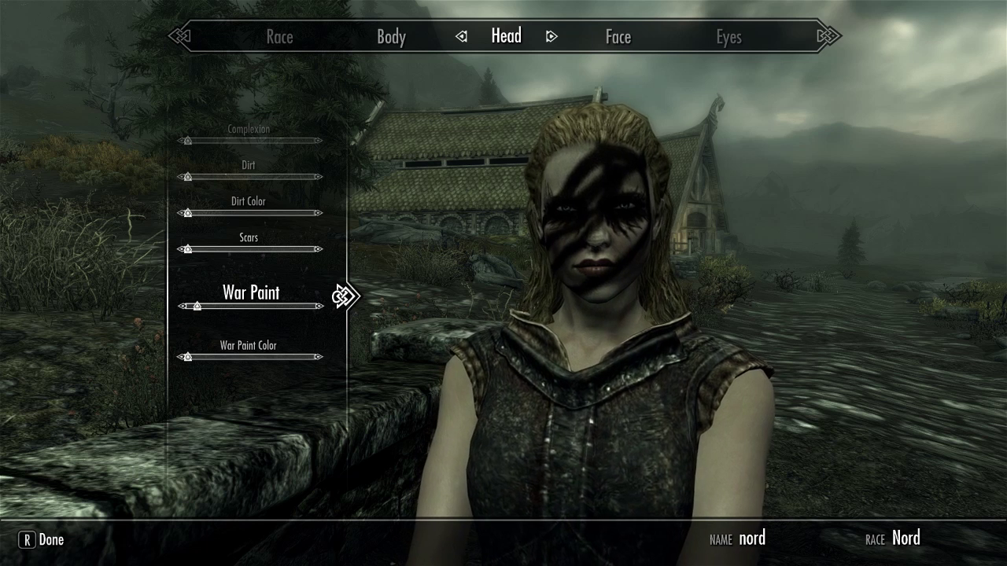
Cycle forward and back through the war paint colours to examine the custom war paint on the face
key("Down")
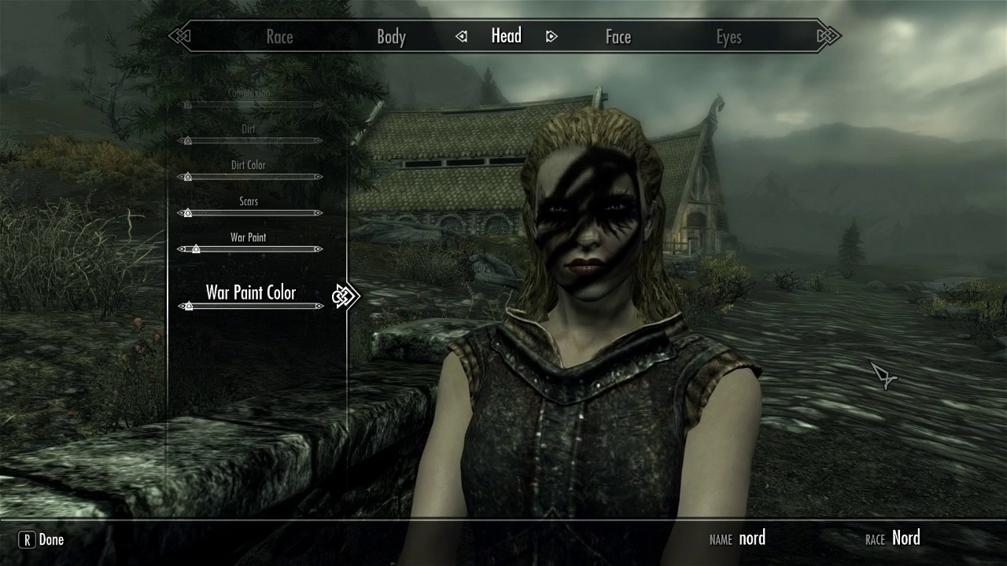
key("Right")
key("Right")
key("Right")
key("Right")
key("Right")
key("Right")
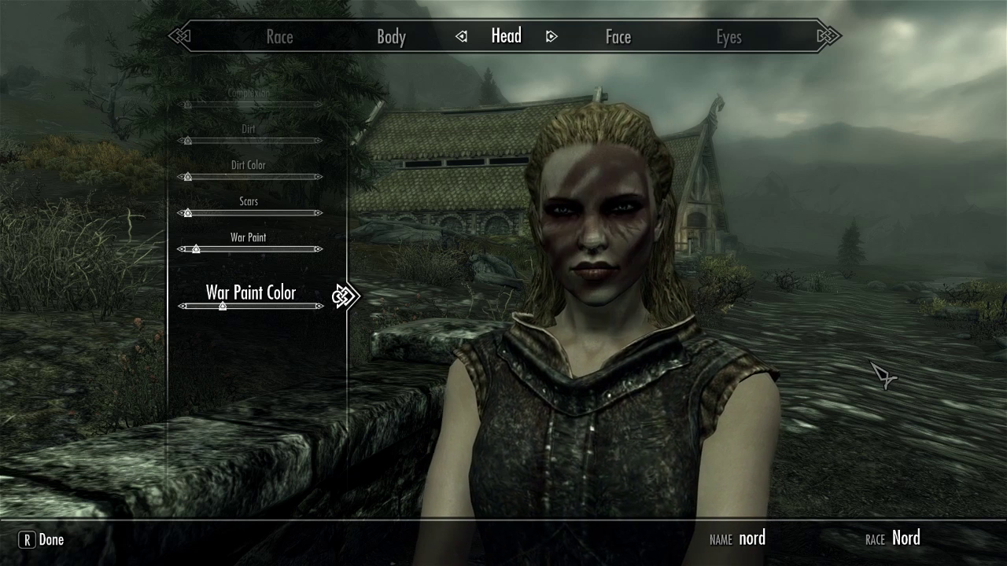
key("Right")
key("Right")
key("Right")
key("Right")
key("Right")
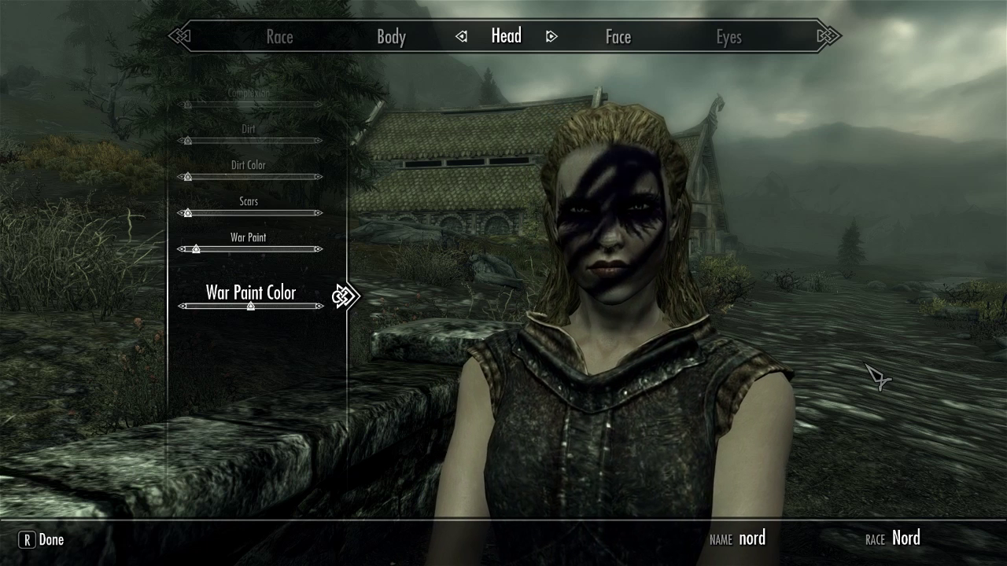
key("Right")
key("Right")
key("Right")
key("Right")
key("Right")
key("Right")
key("Right")
key("Right")
key("Right")
key("Right")
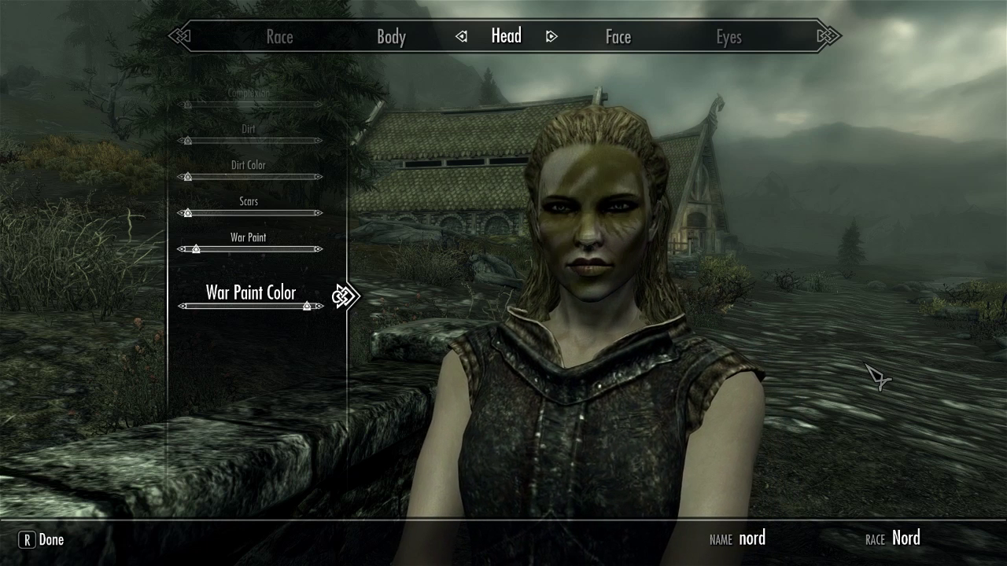
key("Left")
key("Left")
key("Left")
key("Left")
key("Left")
key("Left")
key("Left")
key("Left")
key("Left")
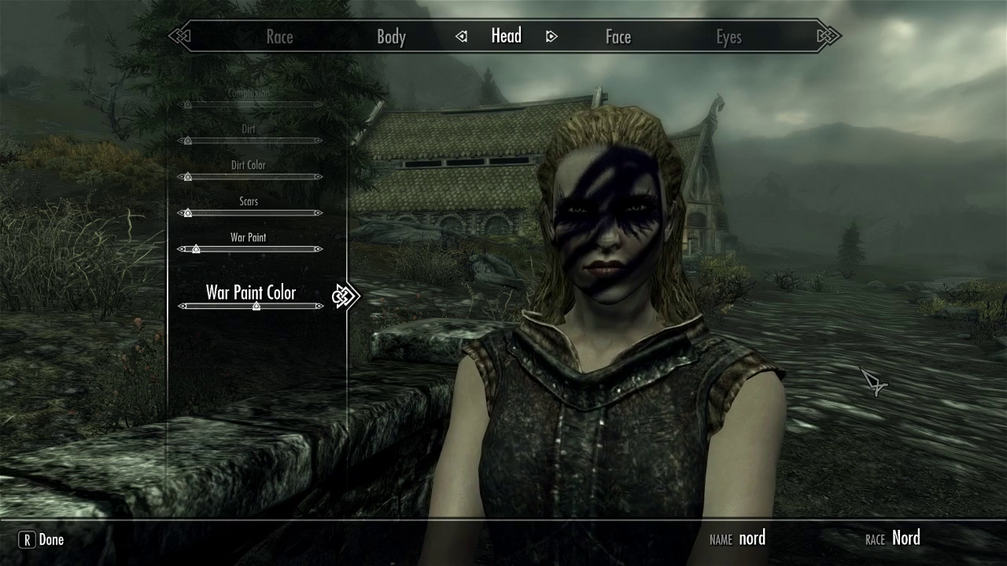
key("Left")
key("Left")
key("Left")
key("Left")
key("Left")
key("Left")
key("Left")
key("Left")
key("Left")
key("Left")
key("Left")
key("Left")
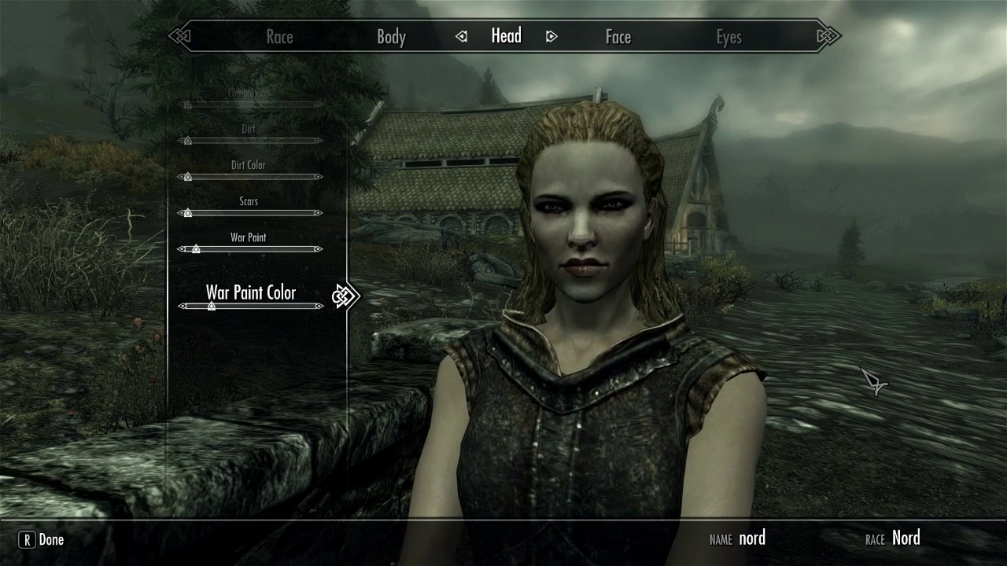